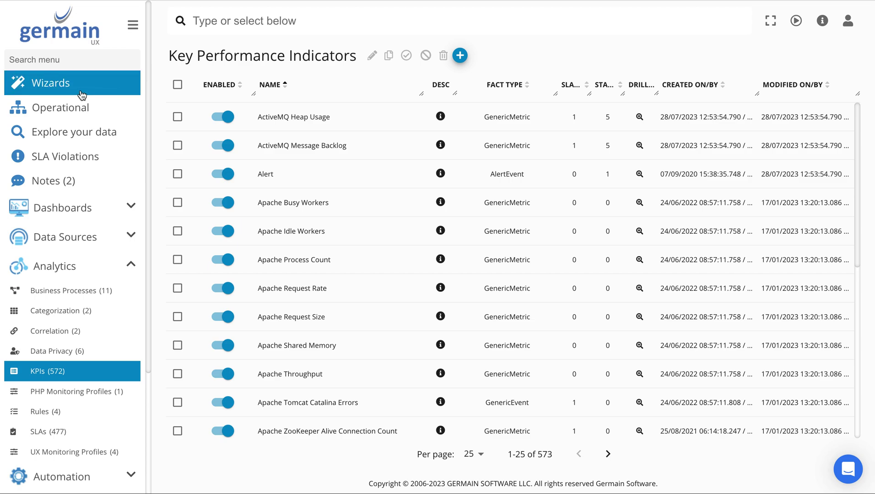
- Open the Wizards page and start the "Edit a template" guided task
{"action": "left_click", "coordinate": [82, 95]}
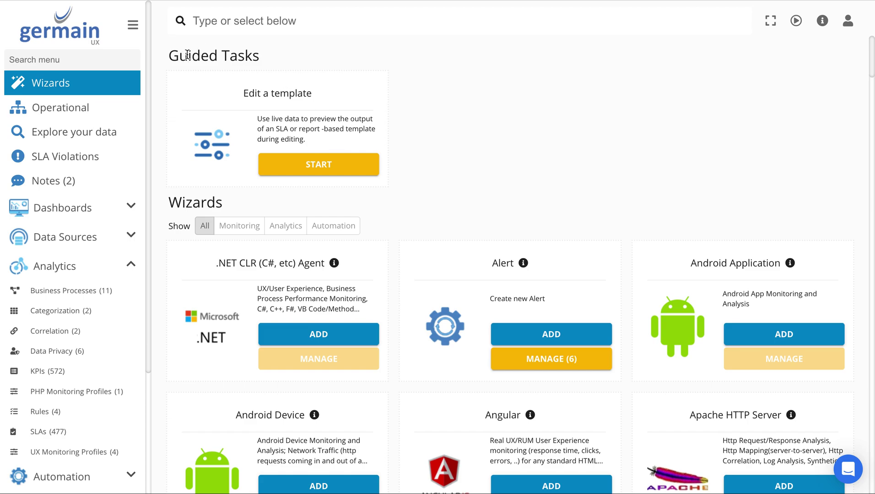
{"action": "triple_click", "coordinate": [240, 56]}
{"action": "left_click_drag", "start_coordinate": [248, 93], "coordinate": [268, 93]}
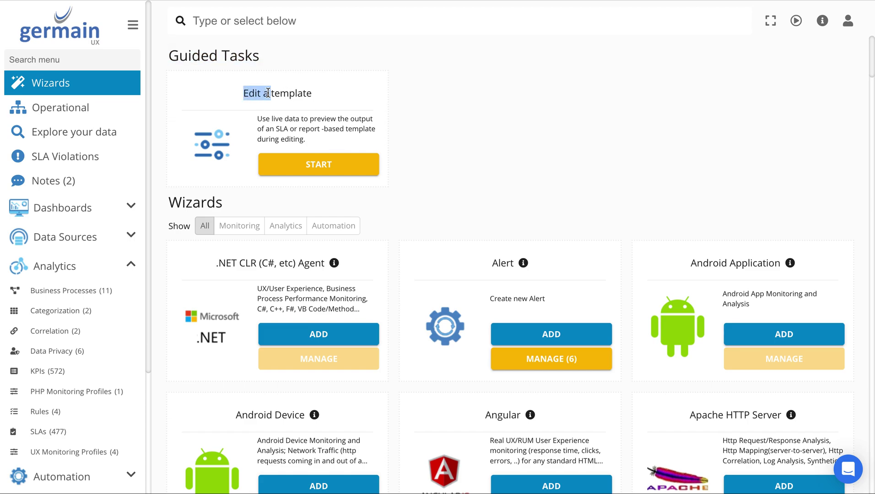
{"action": "left_click", "coordinate": [522, 123]}
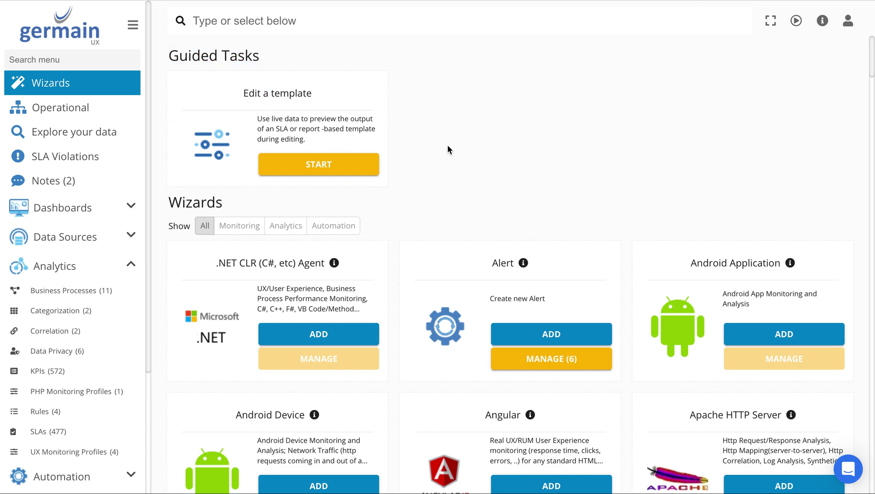
{"action": "left_click", "coordinate": [330, 166]}
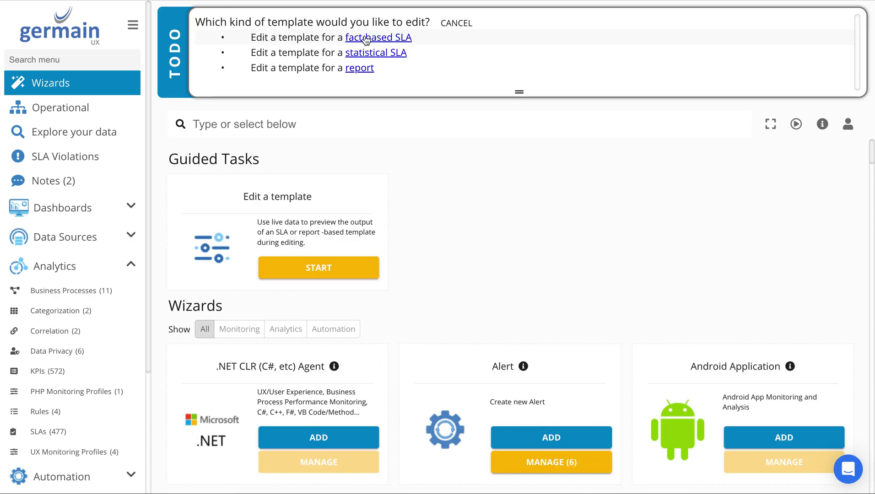
- Choose to edit a template for a fact-based SLA and pick the ActiveMQ Heap Usage SLA
{"action": "mouse_move", "coordinate": [519, 92]}
{"action": "left_mouse_down"}
{"action": "mouse_move", "coordinate": [515, 132]}
{"action": "mouse_move", "coordinate": [518, 104]}
{"action": "left_mouse_up"}
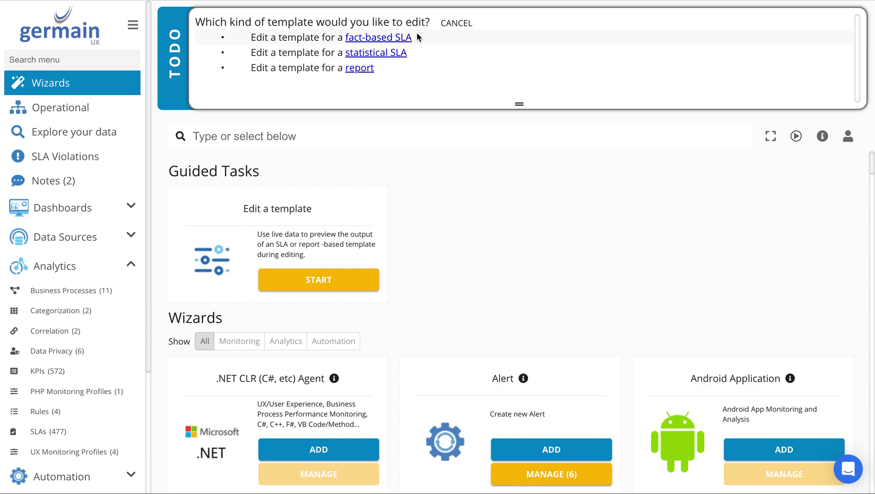
{"action": "left_click", "coordinate": [383, 43]}
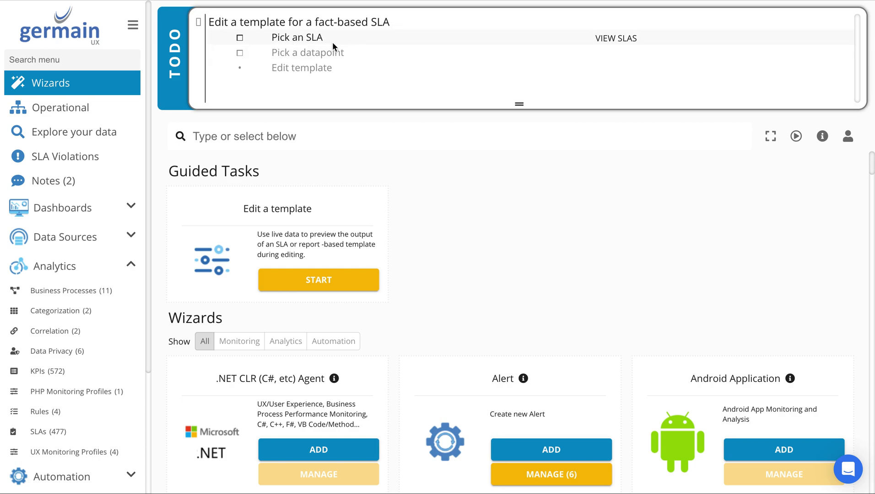
{"action": "left_click", "coordinate": [627, 43]}
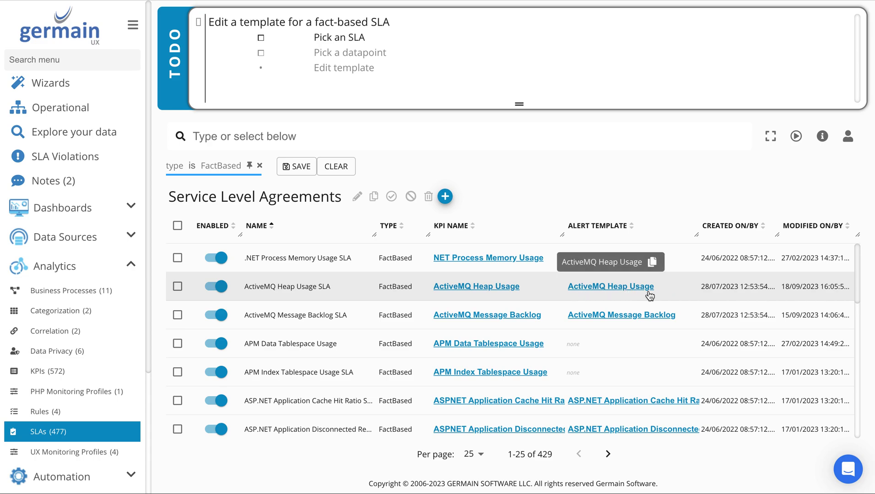
{"action": "left_click", "coordinate": [313, 292]}
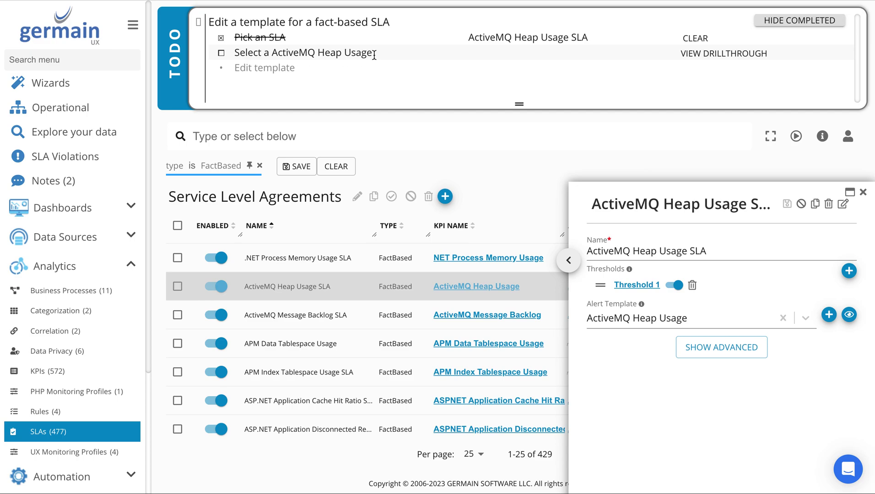
- Open the SLA's drillthrough and set the start of its time range to 18/09/2021
{"action": "left_click", "coordinate": [706, 55]}
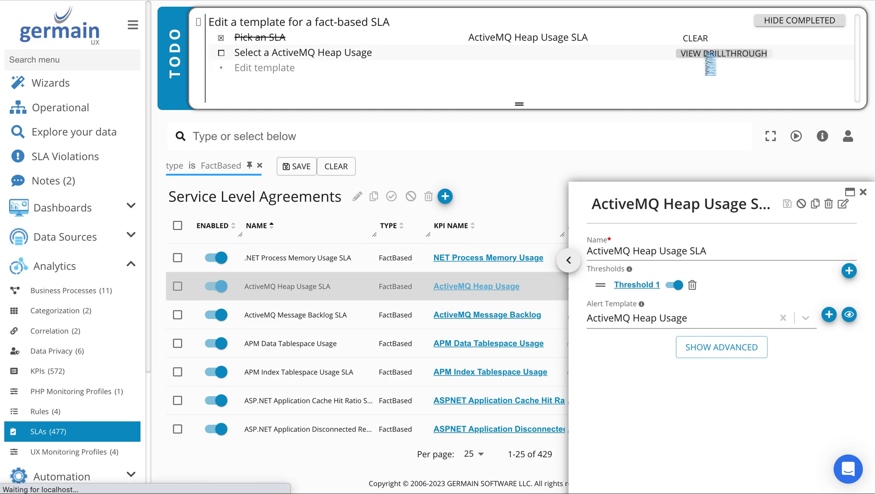
{"action": "left_click", "coordinate": [546, 136]}
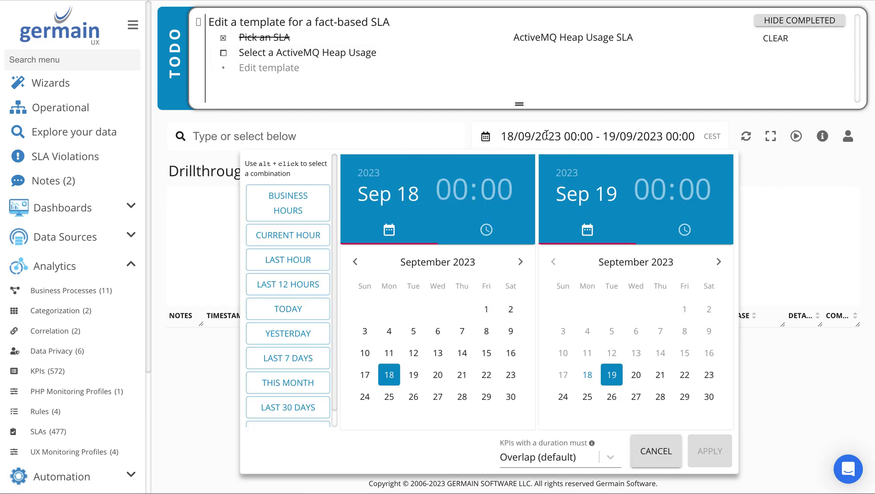
{"action": "left_click", "coordinate": [369, 173]}
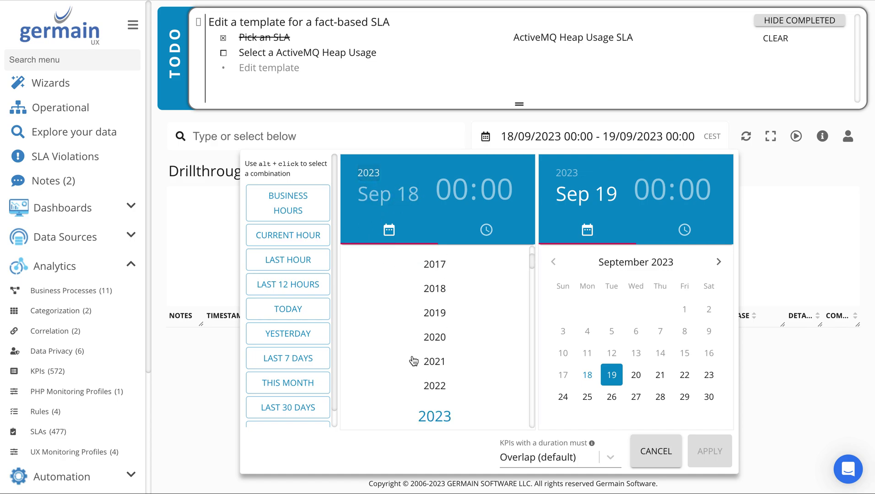
{"action": "left_click", "coordinate": [441, 362]}
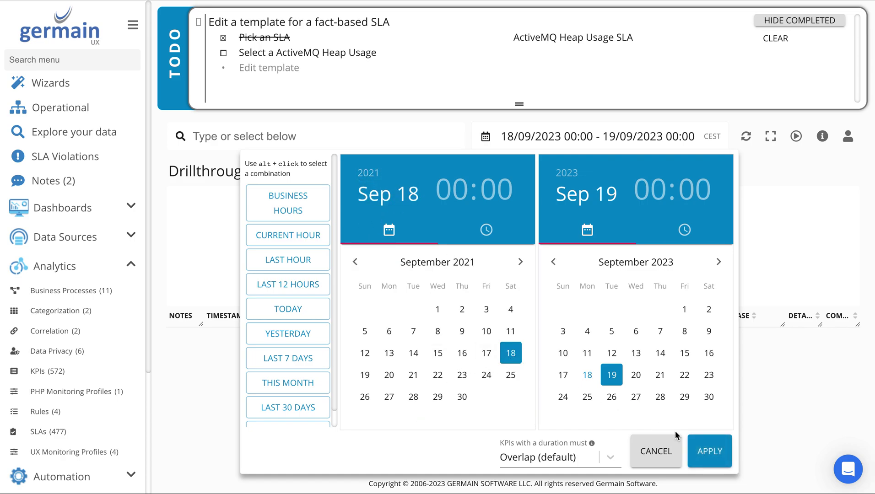
{"action": "left_click", "coordinate": [708, 450]}
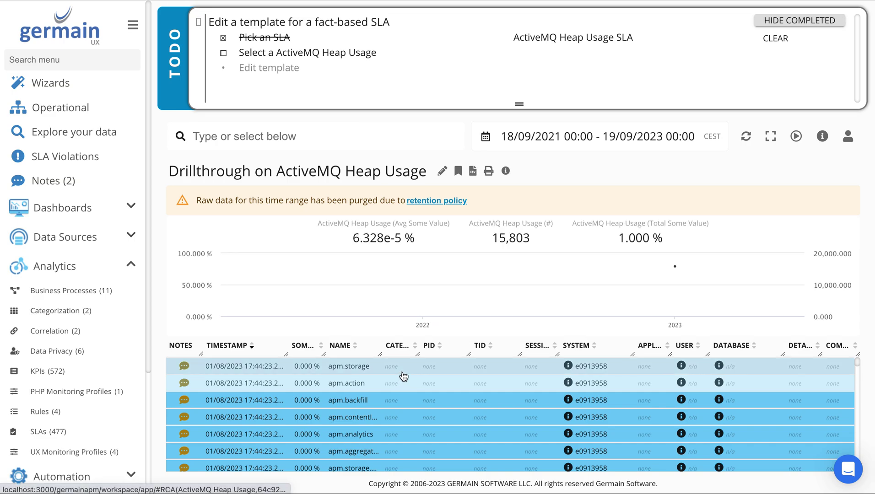
- Pick the first apm.storage datapoint and open the ActiveMQ Heap Usage template in the template editor
{"action": "left_click", "coordinate": [401, 375]}
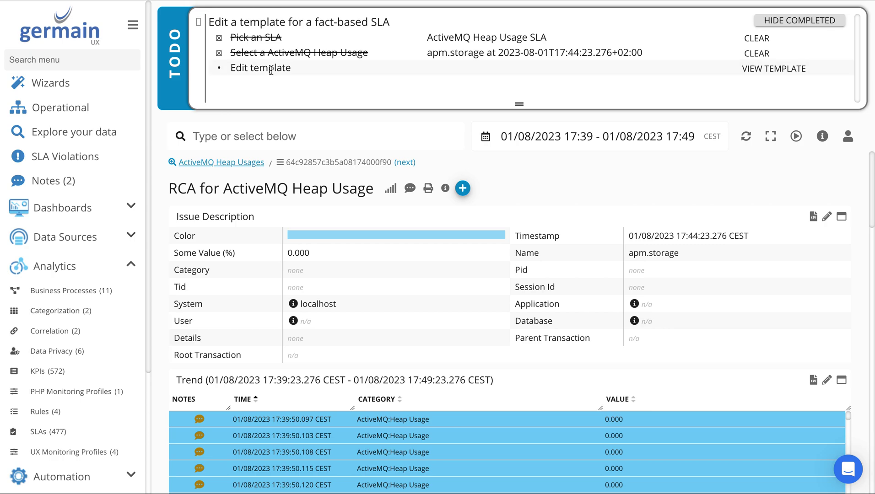
{"action": "left_click", "coordinate": [767, 69]}
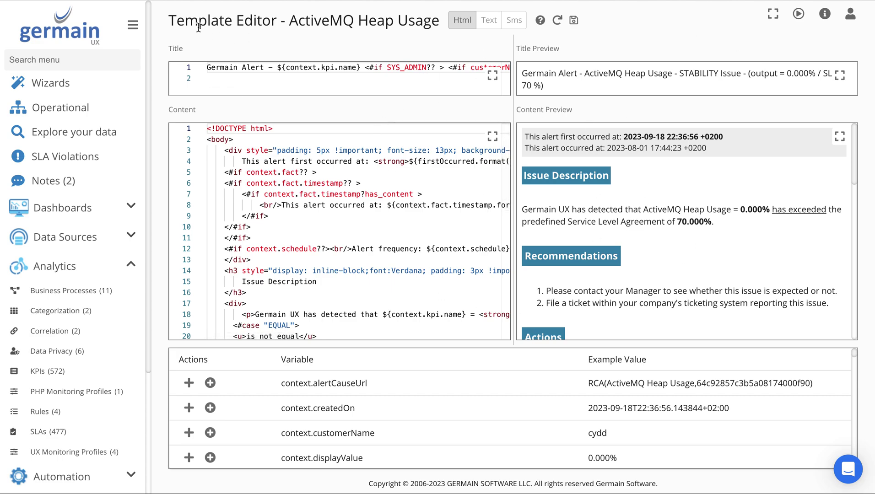
{"action": "left_click_drag", "start_coordinate": [306, 20], "coordinate": [404, 20]}
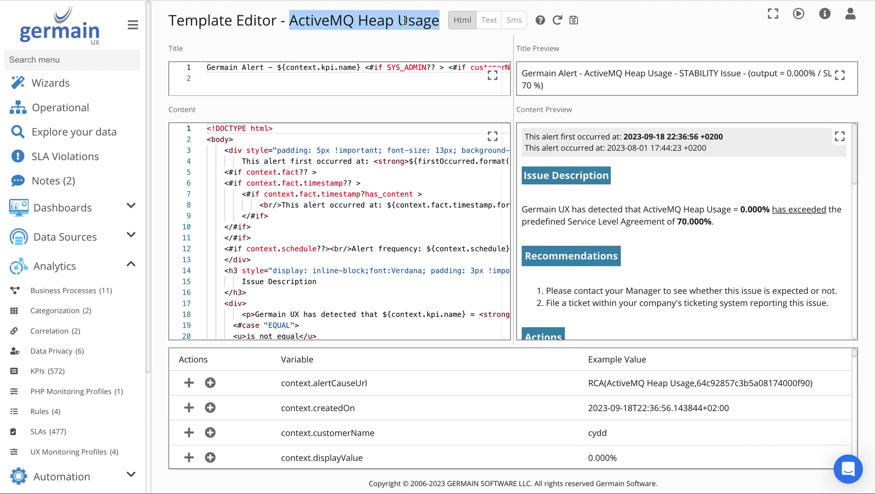
{"action": "left_click", "coordinate": [333, 20]}
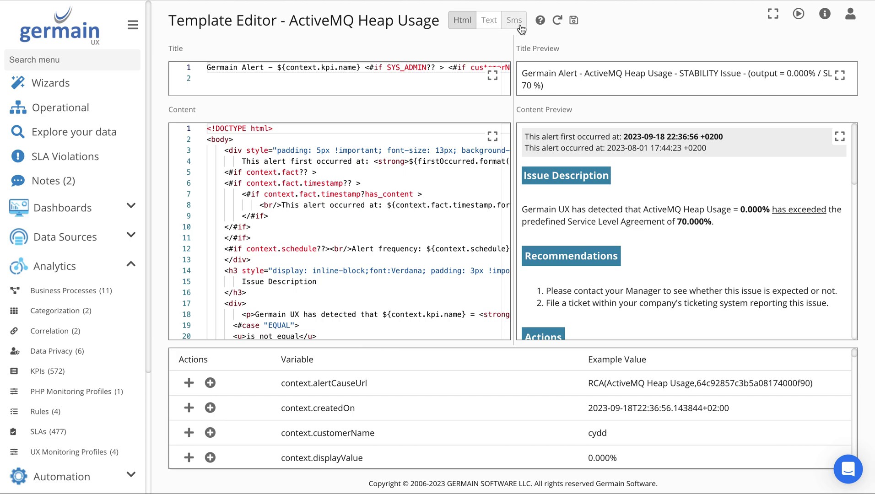
- View the template's Text and Sms versions and return to the Html version
{"action": "left_click", "coordinate": [491, 23]}
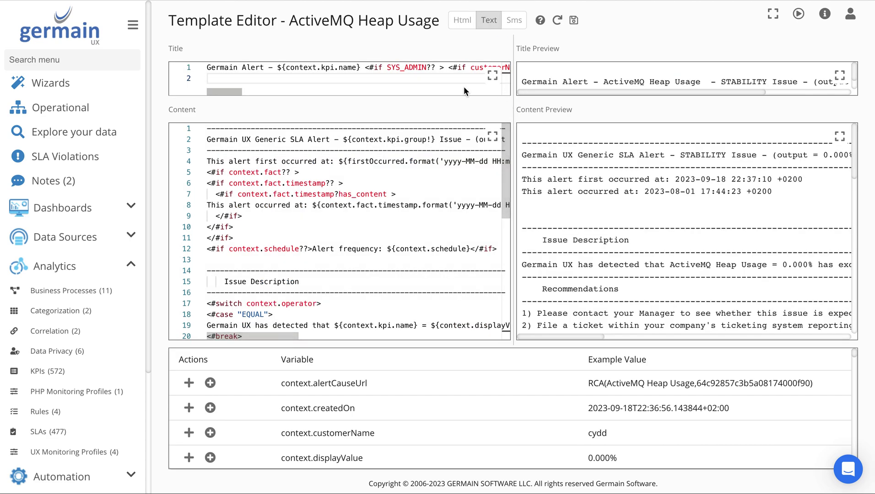
{"action": "left_click", "coordinate": [515, 21]}
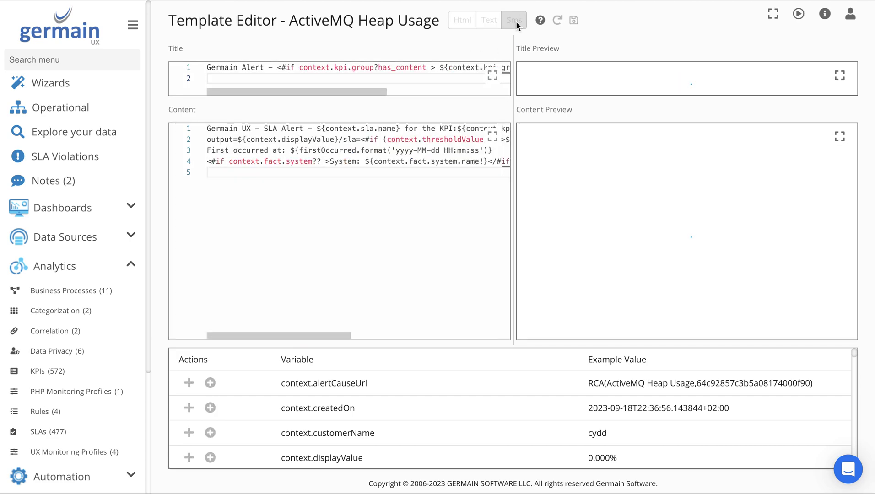
{"action": "left_click", "coordinate": [460, 21]}
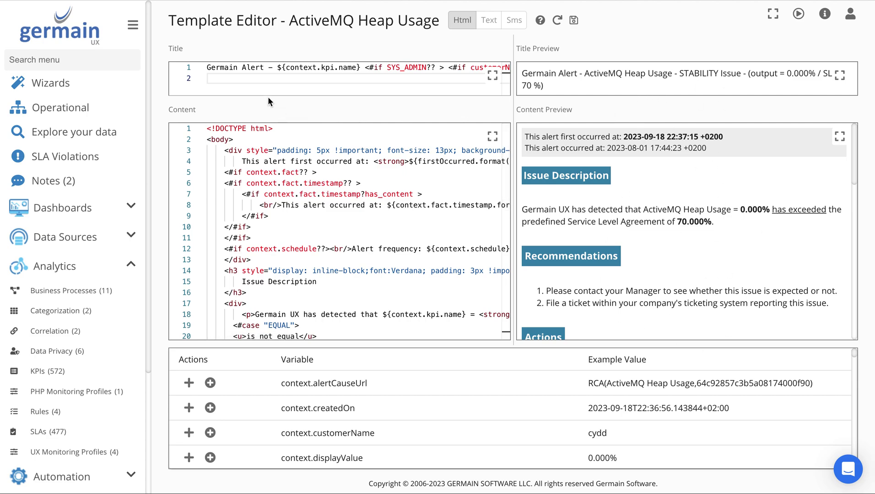
- Examine the Html template's title and content code alongside their rendered previews
{"action": "left_click_drag", "start_coordinate": [239, 69], "coordinate": [404, 71]}
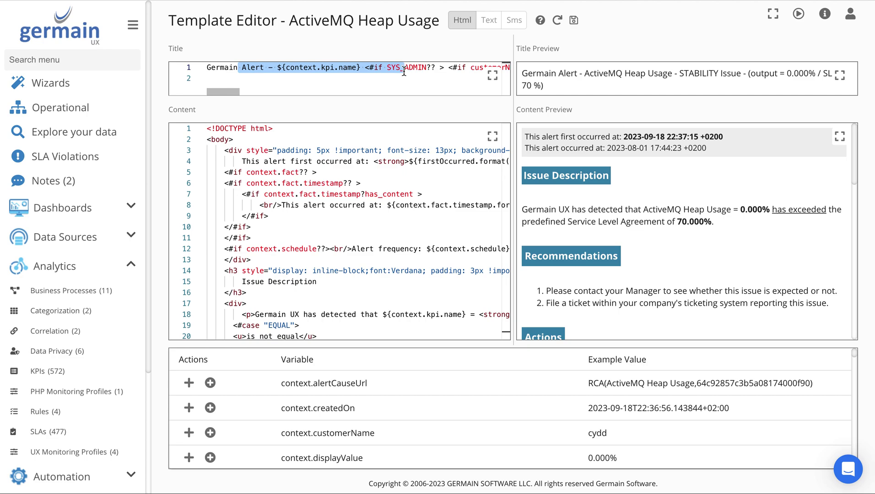
{"action": "left_click_drag", "start_coordinate": [236, 140], "coordinate": [337, 279]}
{"action": "left_click_drag", "start_coordinate": [544, 73], "coordinate": [742, 87]}
{"action": "left_click_drag", "start_coordinate": [612, 151], "coordinate": [665, 263]}
{"action": "left_click", "coordinate": [666, 263]}
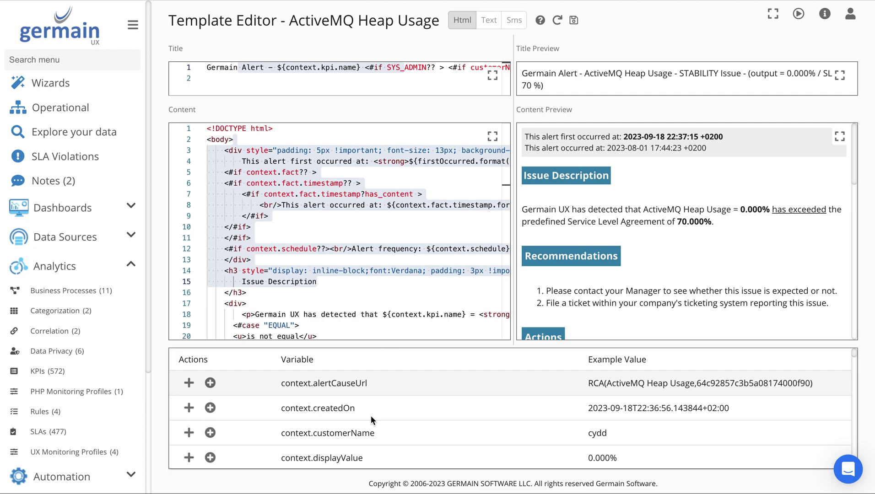
- Examine the list of context variables available for the template, such as context.alertCauseUrl
{"action": "scroll", "coordinate": [359, 406], "scroll_direction": "down", "scroll_amount": 1}
{"action": "scroll", "coordinate": [360, 406], "scroll_direction": "up", "scroll_amount": 1}
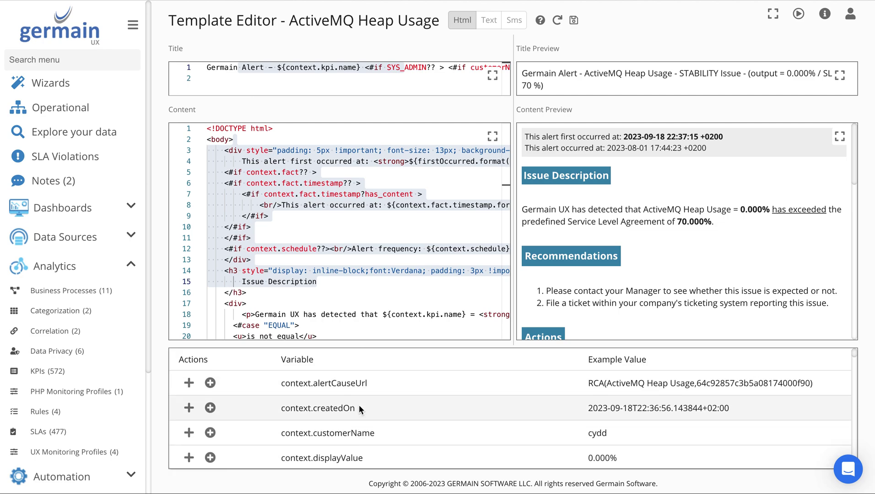
{"action": "scroll", "coordinate": [359, 404], "scroll_direction": "down", "scroll_amount": 1}
{"action": "scroll", "coordinate": [359, 423], "scroll_direction": "up", "scroll_amount": 2}
{"action": "scroll", "coordinate": [359, 423], "scroll_direction": "down", "scroll_amount": 1}
{"action": "scroll", "coordinate": [359, 423], "scroll_direction": "up", "scroll_amount": 1}
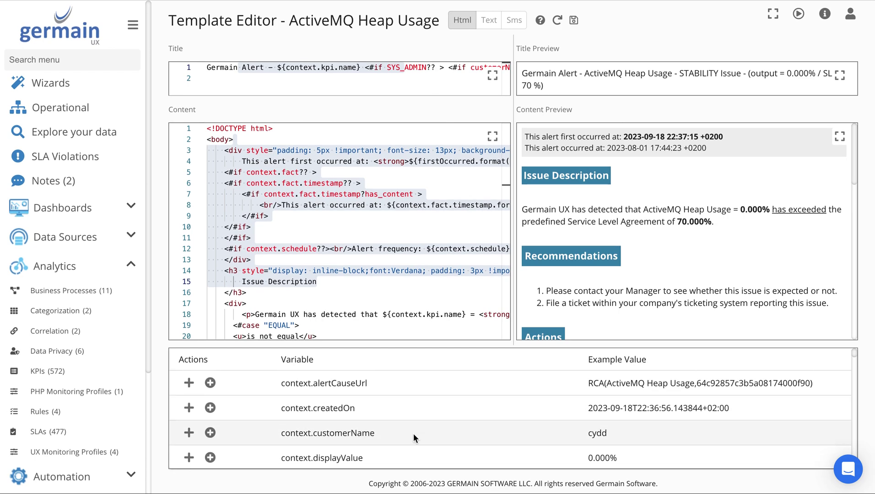
{"action": "double_click", "coordinate": [298, 383]}
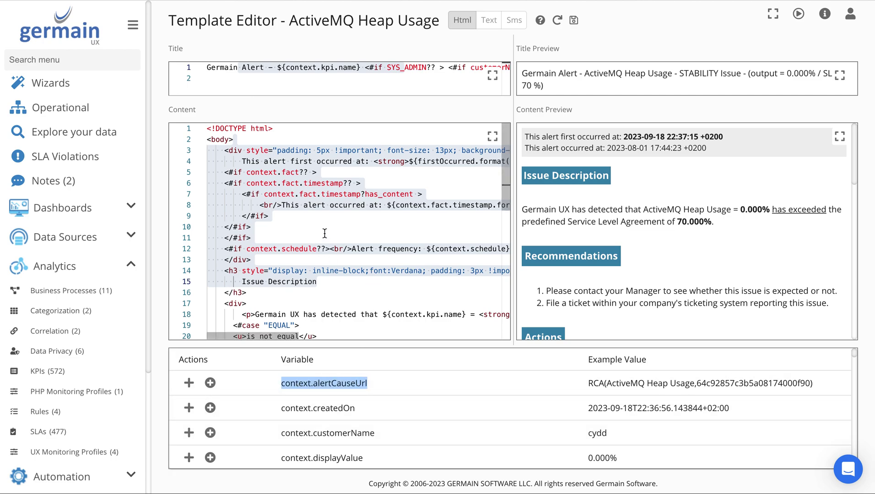
{"action": "left_click", "coordinate": [324, 234]}
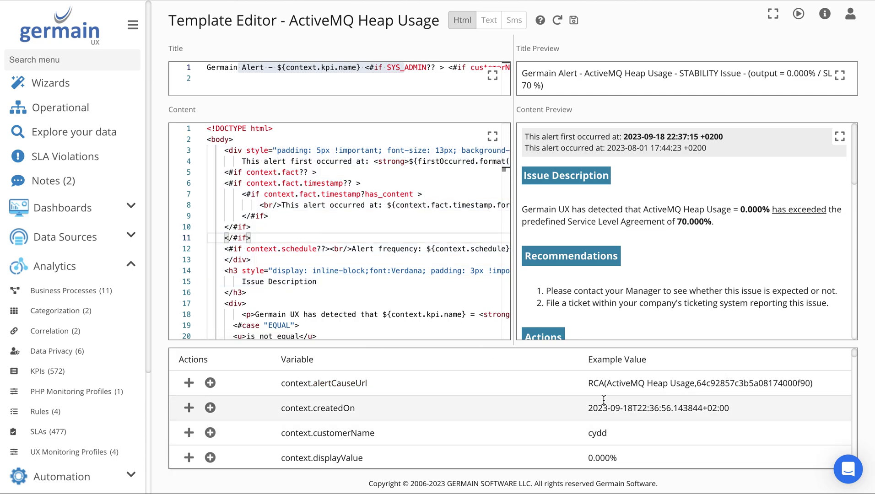
- Review the example values of the context variables, including the fact's color, id and name
{"action": "left_click_drag", "start_coordinate": [602, 390], "coordinate": [621, 422]}
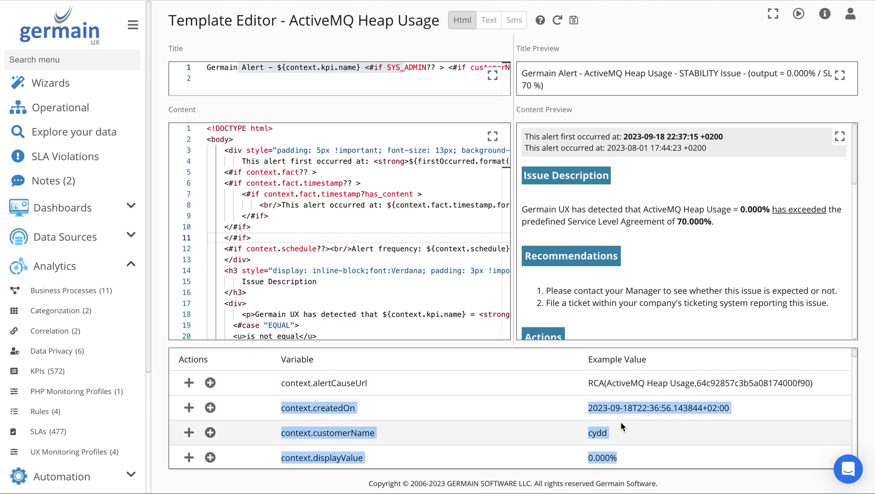
{"action": "scroll", "coordinate": [620, 422], "scroll_direction": "down", "scroll_amount": 1}
{"action": "scroll", "coordinate": [621, 422], "scroll_direction": "down", "scroll_amount": 5}
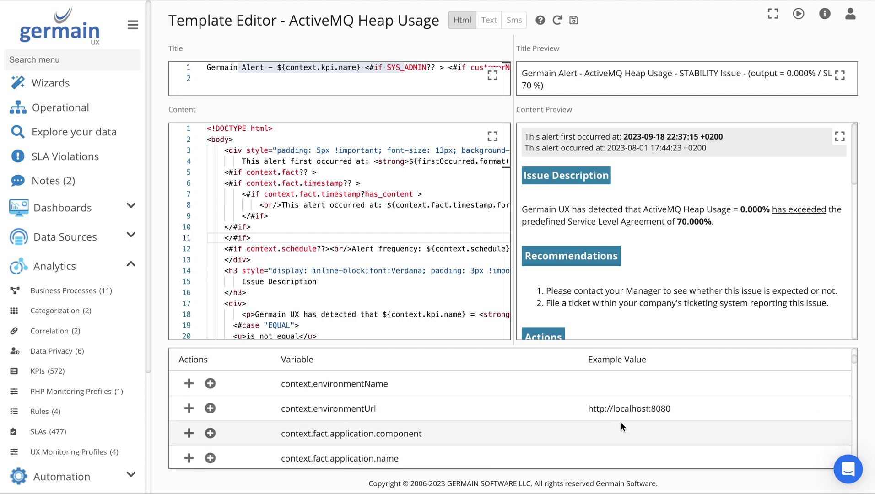
{"action": "scroll", "coordinate": [621, 422], "scroll_direction": "up", "scroll_amount": 5}
{"action": "scroll", "coordinate": [620, 422], "scroll_direction": "down", "scroll_amount": 1}
{"action": "scroll", "coordinate": [620, 422], "scroll_direction": "down", "scroll_amount": 4}
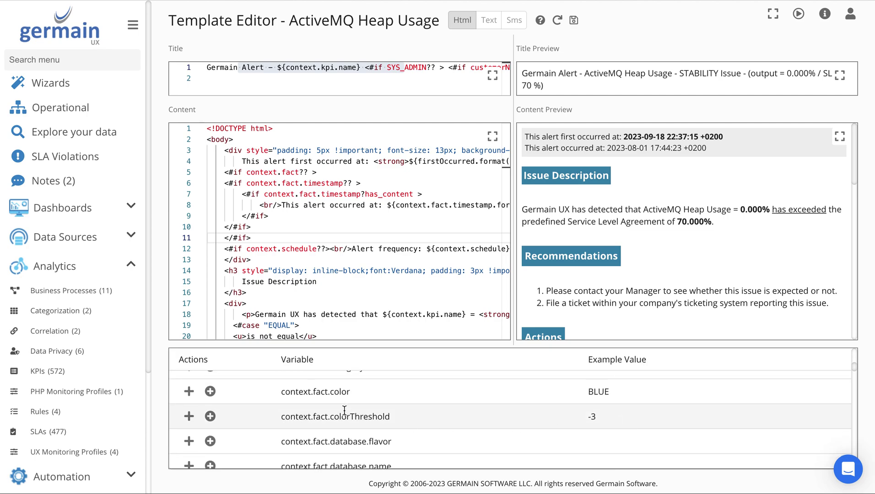
{"action": "double_click", "coordinate": [294, 389]}
{"action": "double_click", "coordinate": [604, 392]}
{"action": "scroll", "coordinate": [602, 458], "scroll_direction": "down", "scroll_amount": 5}
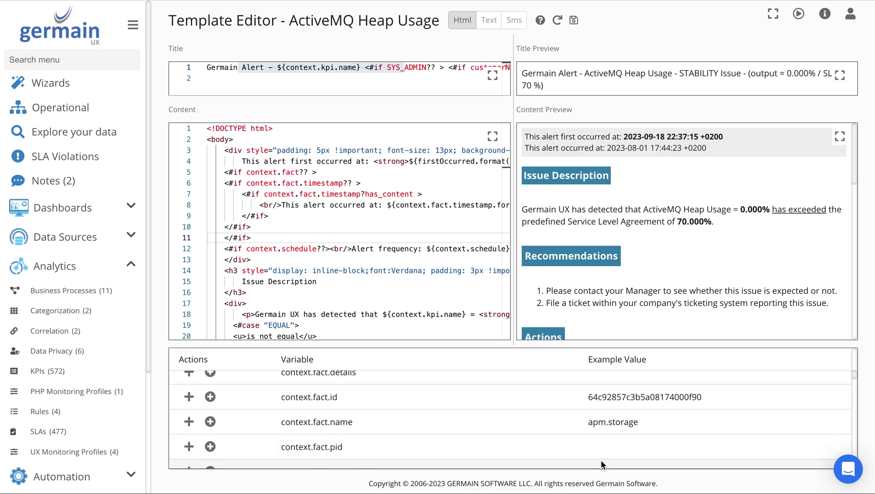
{"action": "double_click", "coordinate": [628, 401]}
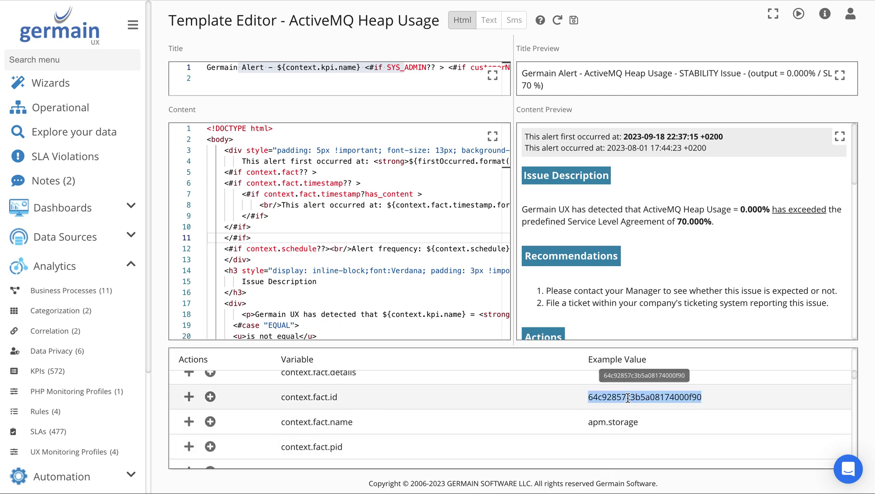
{"action": "scroll", "coordinate": [628, 401], "scroll_direction": "down", "scroll_amount": 1}
{"action": "double_click", "coordinate": [630, 402]}
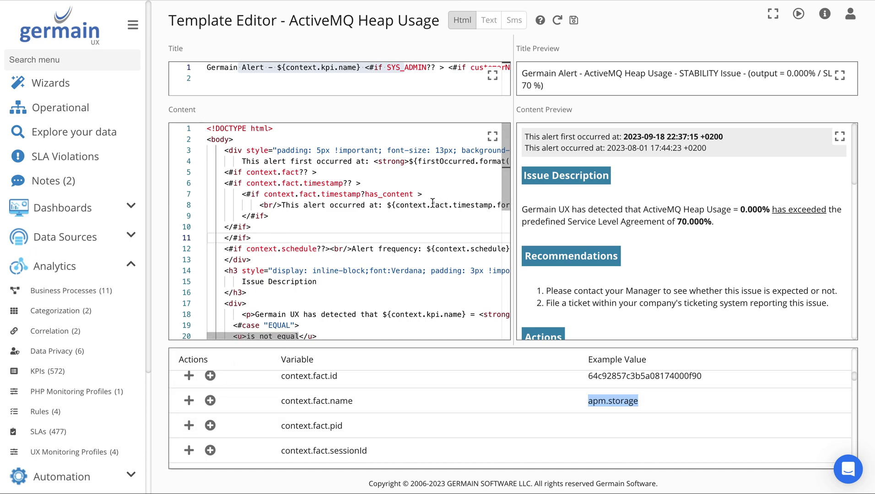
- Insert the context.fact.name variable after the Issue Description heading text in the Html content
{"action": "left_click", "coordinate": [303, 227]}
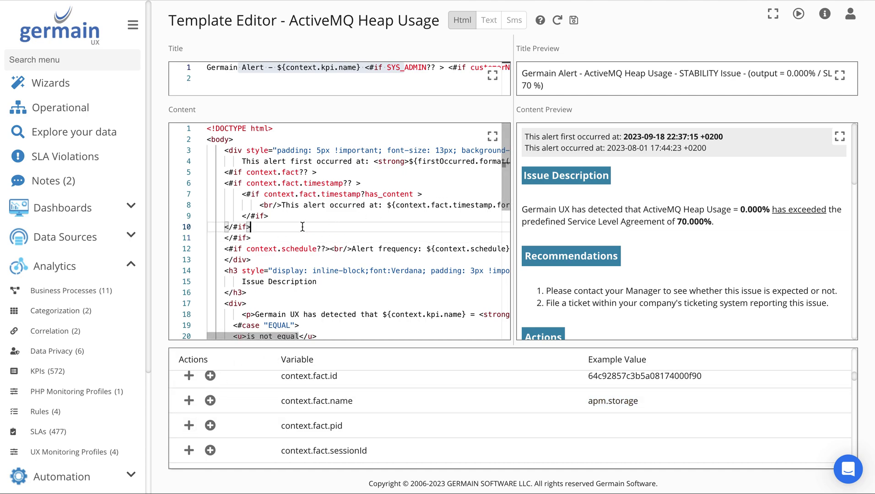
{"action": "left_click", "coordinate": [270, 238]}
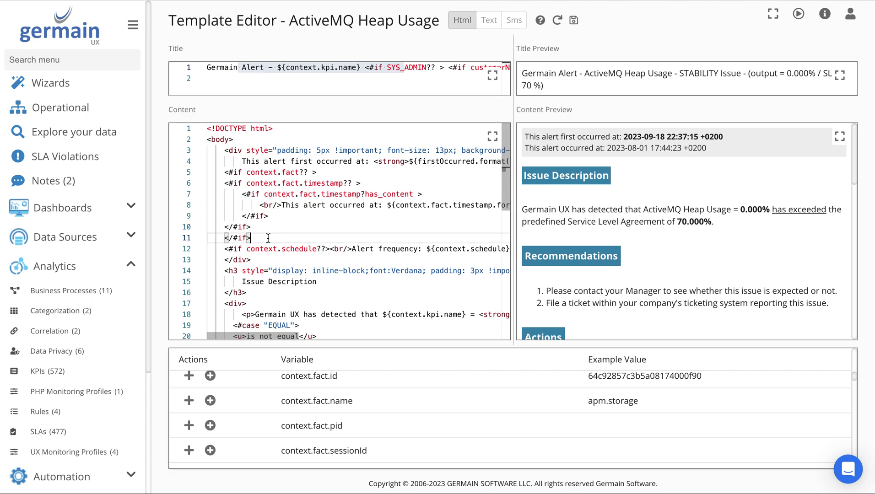
{"action": "left_click", "coordinate": [276, 228]}
{"action": "scroll", "coordinate": [288, 240], "scroll_direction": "down", "scroll_amount": 5}
{"action": "scroll", "coordinate": [289, 240], "scroll_direction": "up", "scroll_amount": 4}
{"action": "left_click", "coordinate": [336, 241]}
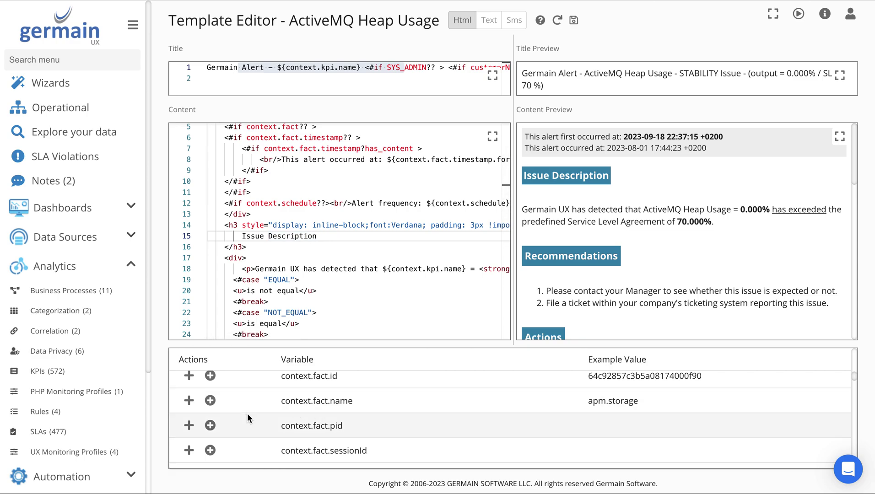
{"action": "left_click", "coordinate": [188, 401]}
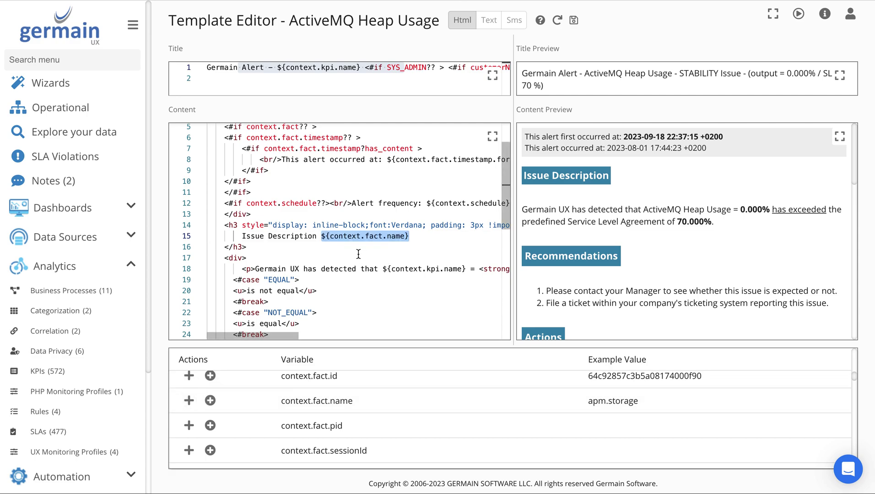
- Separate the Issue Description text from the inserted ${context.fact.name} variable with a dash
{"action": "left_click", "coordinate": [322, 237]}
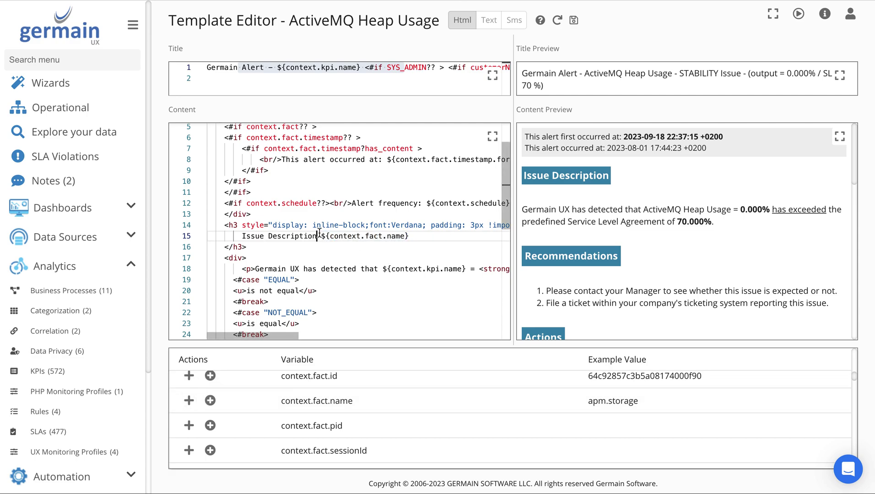
{"action": "left_click_drag", "start_coordinate": [409, 236], "coordinate": [322, 237]}
{"action": "left_click", "coordinate": [323, 238]}
{"action": "type", "text": "-"}
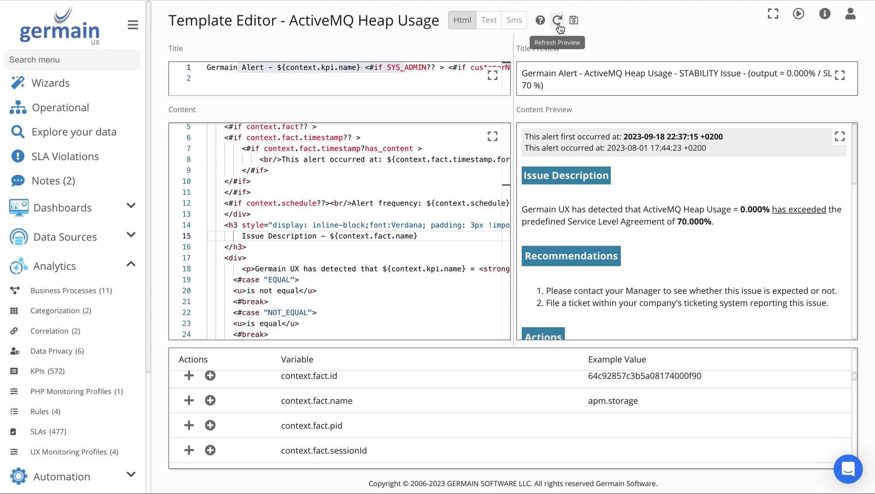
- Examine the content preview from the Issue Description down to the Actions and Additional information sections
{"action": "scroll", "coordinate": [595, 293], "scroll_direction": "down", "scroll_amount": 4}
{"action": "scroll", "coordinate": [596, 294], "scroll_direction": "down", "scroll_amount": 3}
{"action": "scroll", "coordinate": [595, 290], "scroll_direction": "up", "scroll_amount": 8}
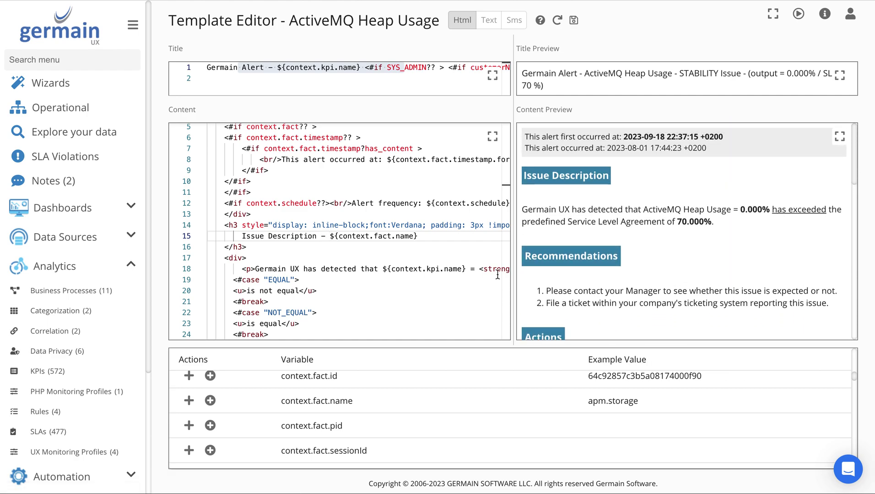
{"action": "scroll", "coordinate": [609, 274], "scroll_direction": "down", "scroll_amount": 1}
{"action": "scroll", "coordinate": [610, 277], "scroll_direction": "down", "scroll_amount": 10}
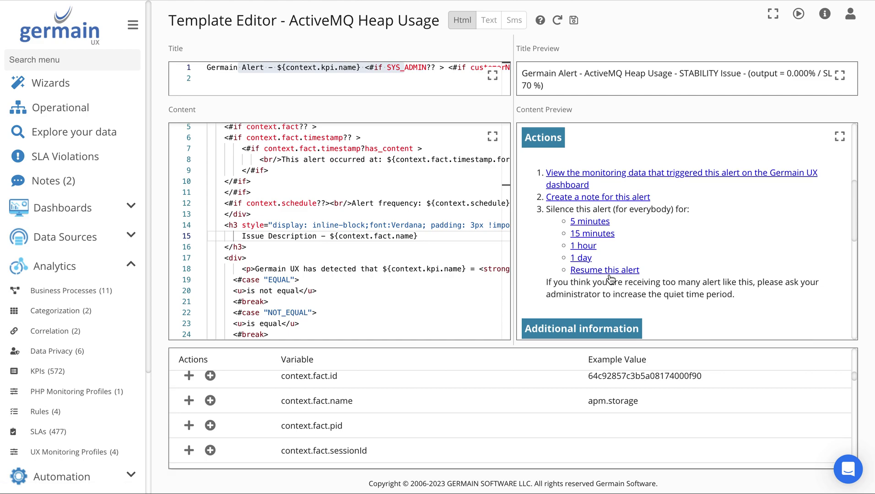
{"action": "scroll", "coordinate": [691, 286], "scroll_direction": "up", "scroll_amount": 8}
{"action": "scroll", "coordinate": [692, 286], "scroll_direction": "up", "scroll_amount": 5}
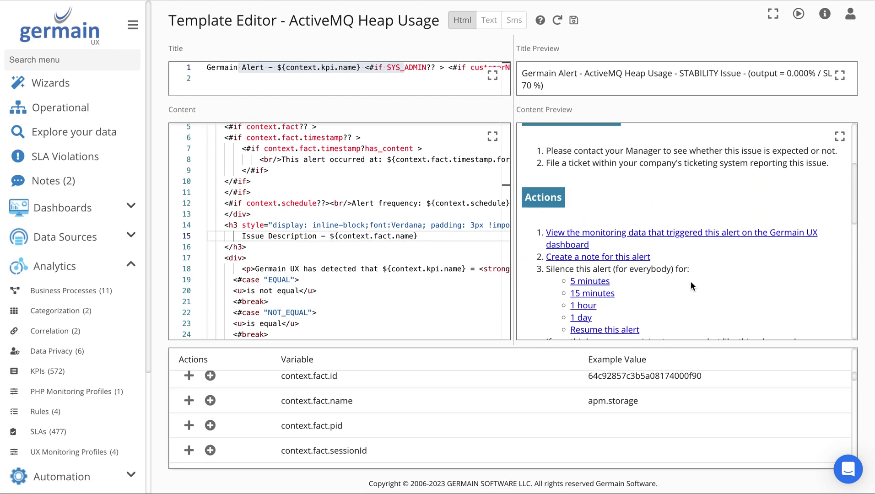
{"action": "scroll", "coordinate": [692, 286], "scroll_direction": "up", "scroll_amount": 2}
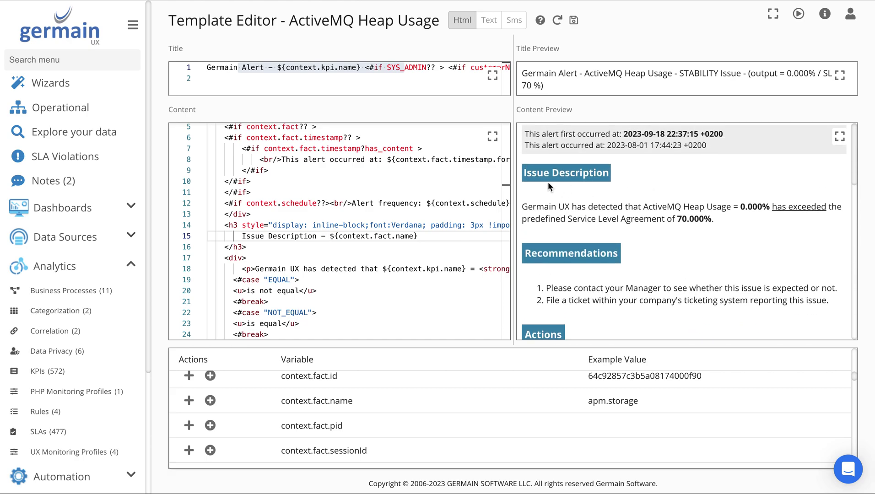
- Refresh the preview and check how the Issue Description heading is rendered
{"action": "double_click", "coordinate": [571, 172]}
{"action": "left_click_drag", "start_coordinate": [525, 173], "coordinate": [592, 173]}
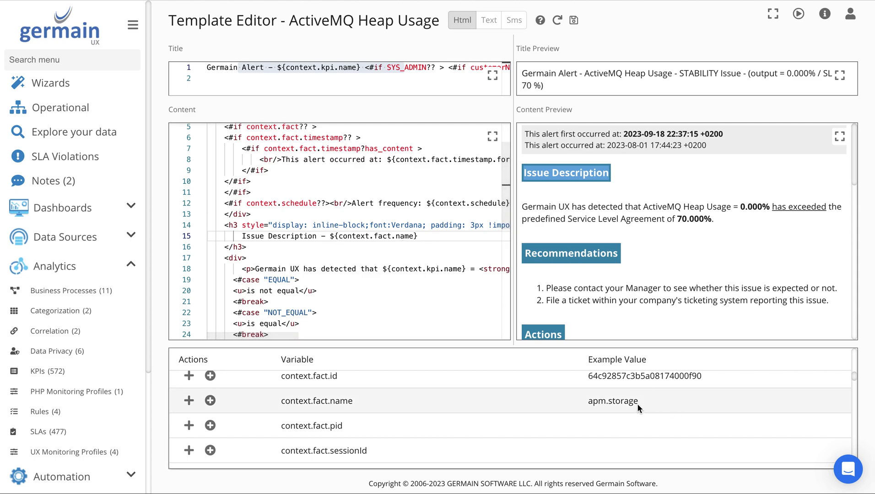
{"action": "left_click", "coordinate": [558, 22]}
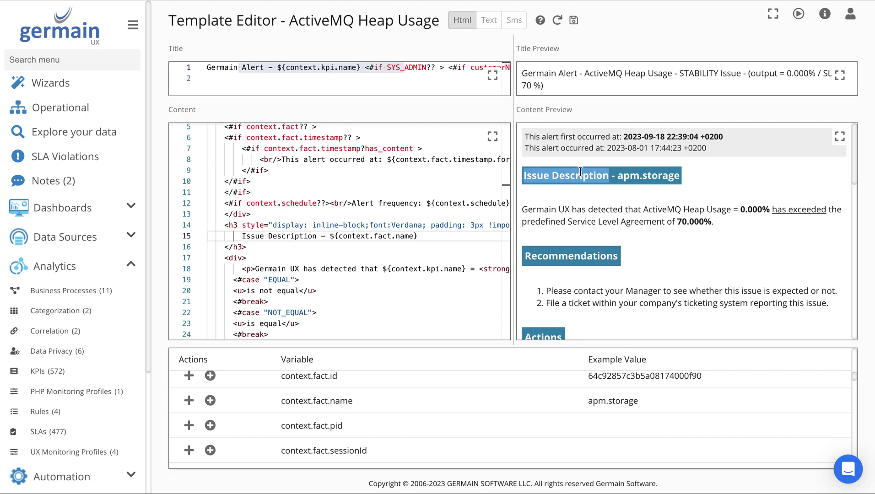
{"action": "left_click_drag", "start_coordinate": [530, 174], "coordinate": [680, 175]}
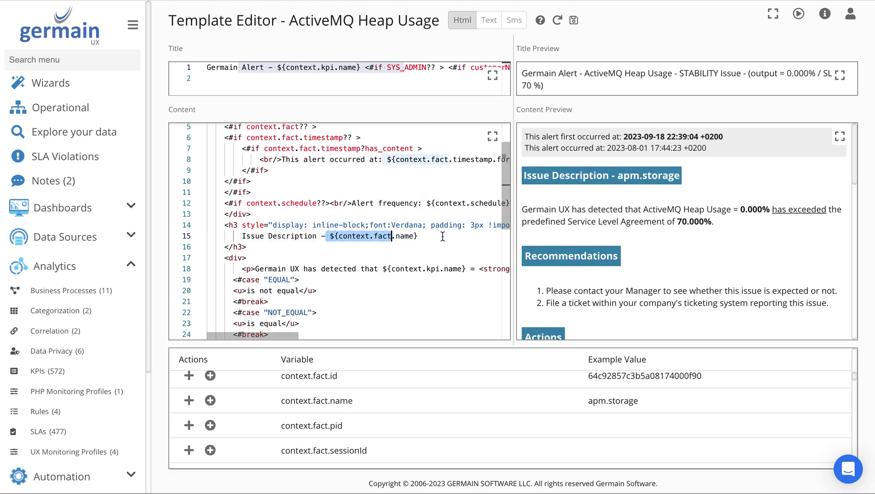
- Remove the dash and variable from the Issue Description heading and browse the suggested context variables there
{"action": "left_click_drag", "start_coordinate": [483, 236], "coordinate": [320, 236]}
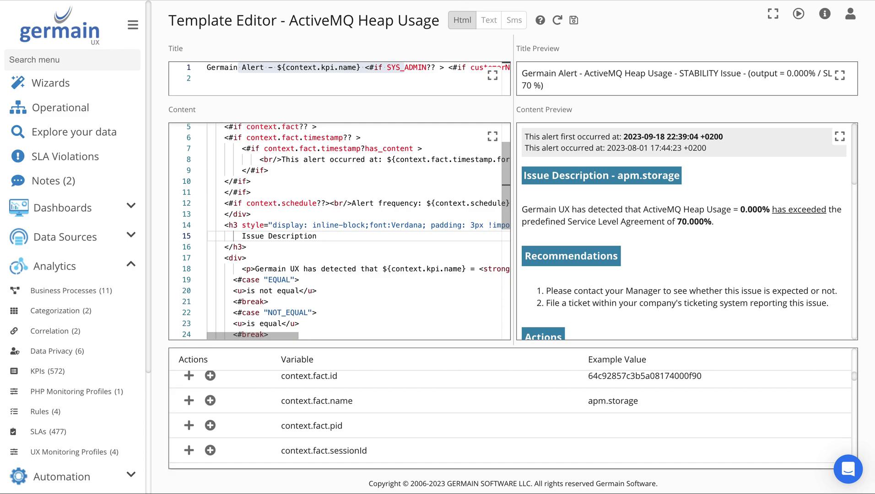
{"action": "key", "text": "ctrl+space"}
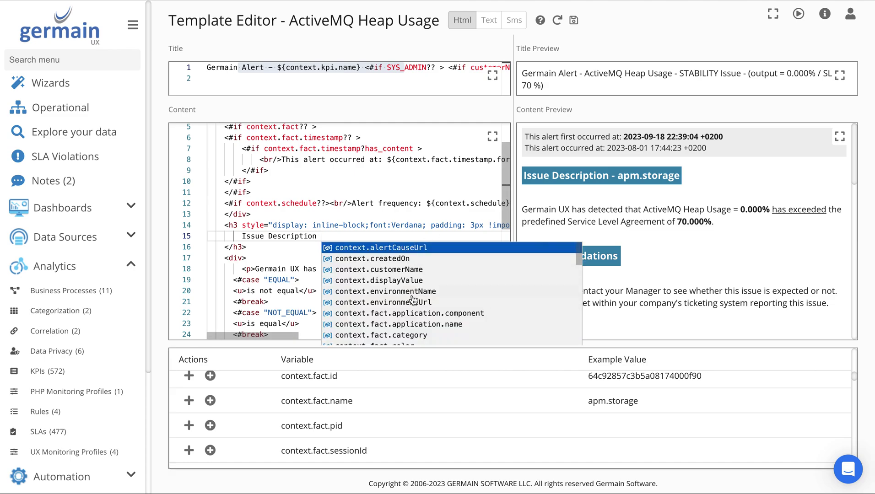
{"action": "scroll", "coordinate": [413, 300], "scroll_direction": "down", "scroll_amount": 10}
{"action": "scroll", "coordinate": [414, 300], "scroll_direction": "up", "scroll_amount": 4}
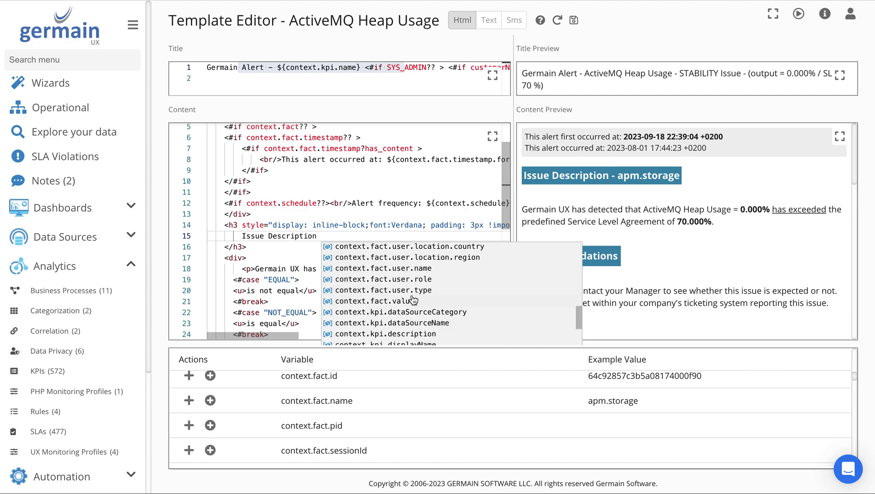
{"action": "scroll", "coordinate": [414, 299], "scroll_direction": "up", "scroll_amount": 1}
{"action": "scroll", "coordinate": [413, 297], "scroll_direction": "down", "scroll_amount": 6}
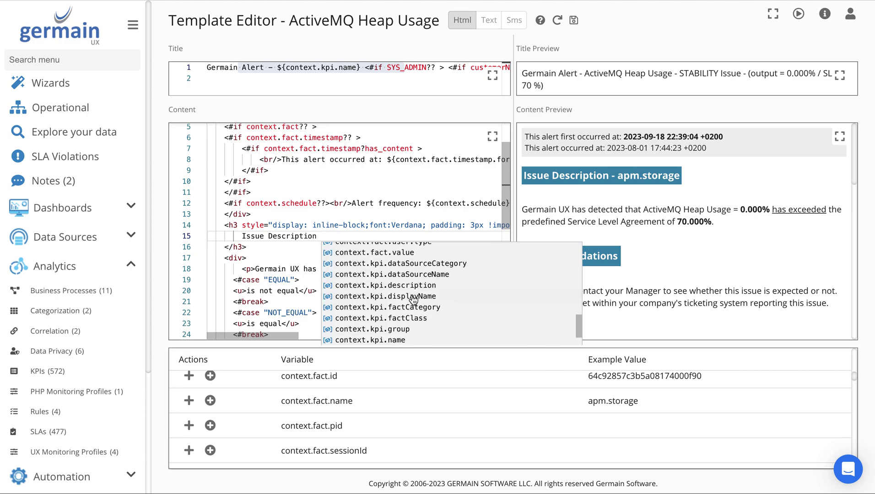
{"action": "scroll", "coordinate": [414, 297], "scroll_direction": "down", "scroll_amount": 2}
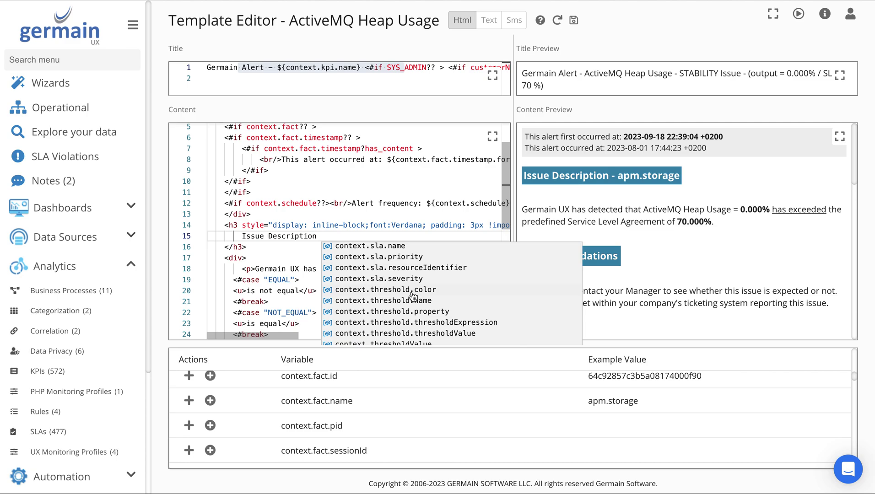
- Filter the suggestions by "name", insert context.fact.name after Issue Description, and delete the inserted variable again
{"action": "type", "text": "name"}
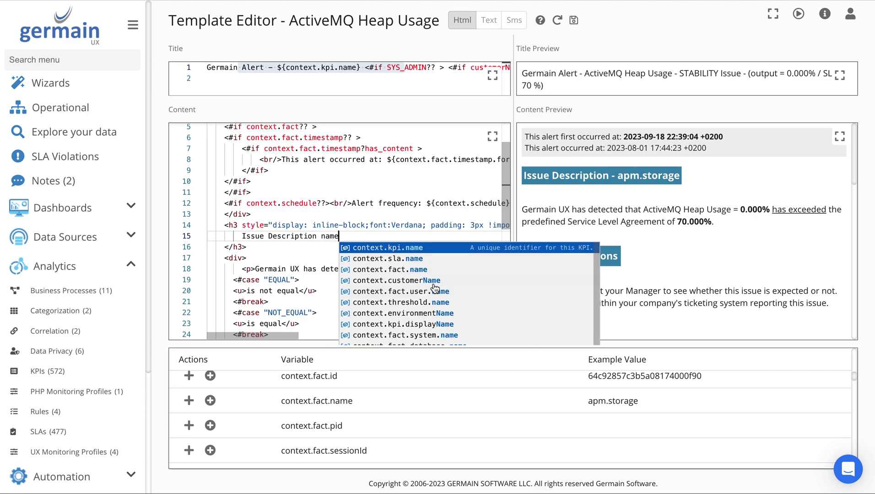
{"action": "scroll", "coordinate": [434, 289], "scroll_direction": "down", "scroll_amount": 1}
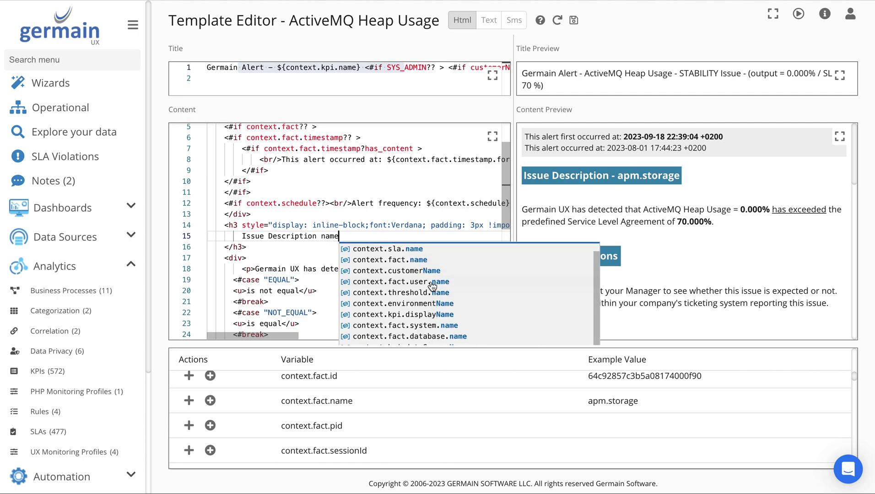
{"action": "left_click", "coordinate": [418, 260]}
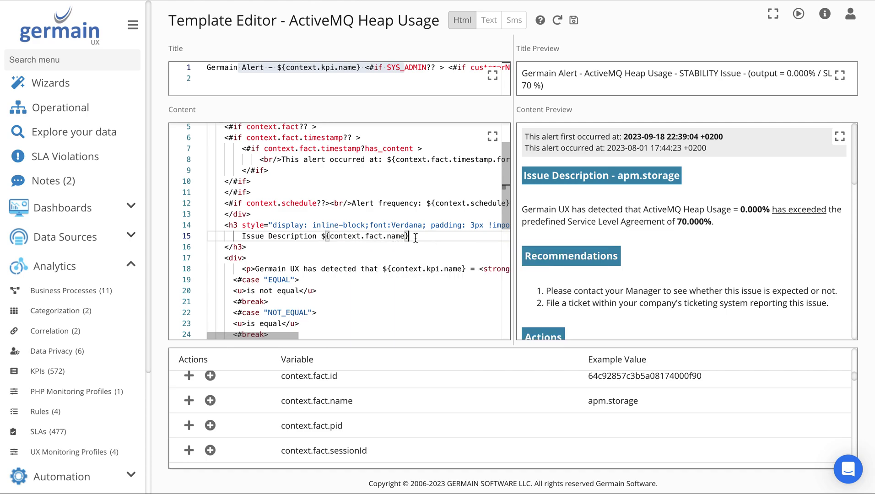
{"action": "left_click_drag", "start_coordinate": [410, 236], "coordinate": [328, 239]}
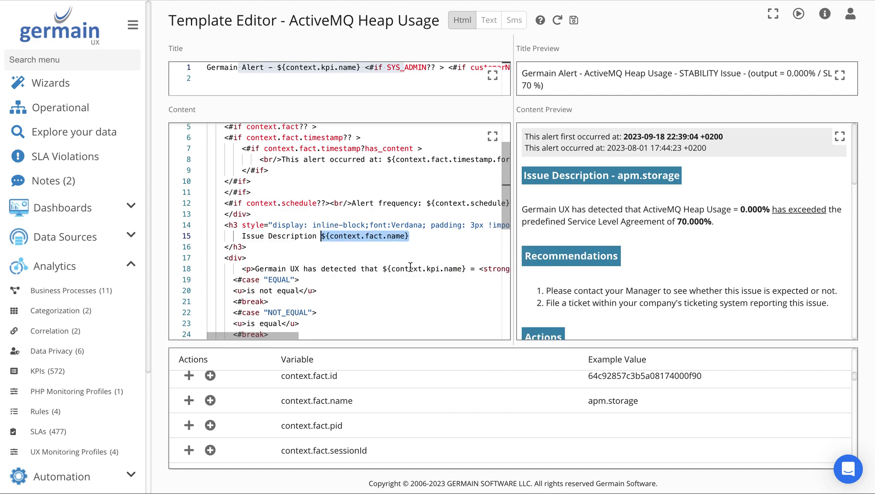
{"action": "key", "text": "BackSpace"}
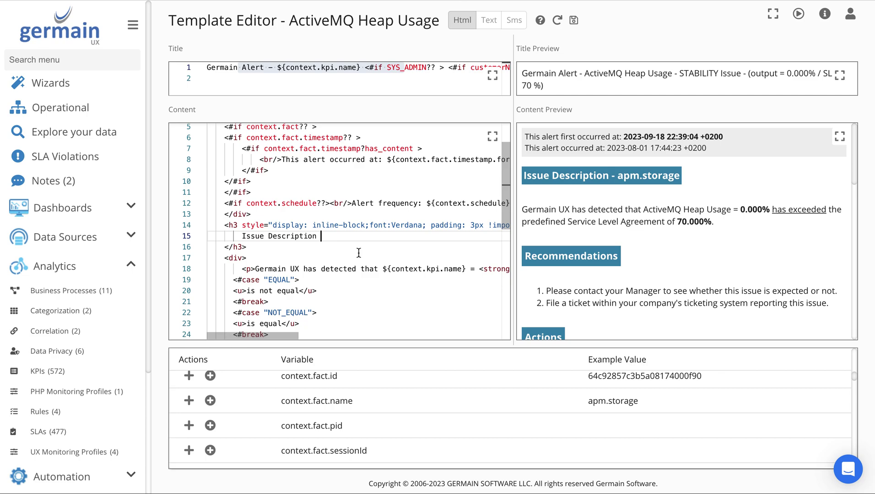
- Add an incomplete "<#if" line below the Issue Description heading's closing h3 tag and refresh the preview
{"action": "left_click", "coordinate": [257, 247]}
{"action": "key", "text": "Return"}
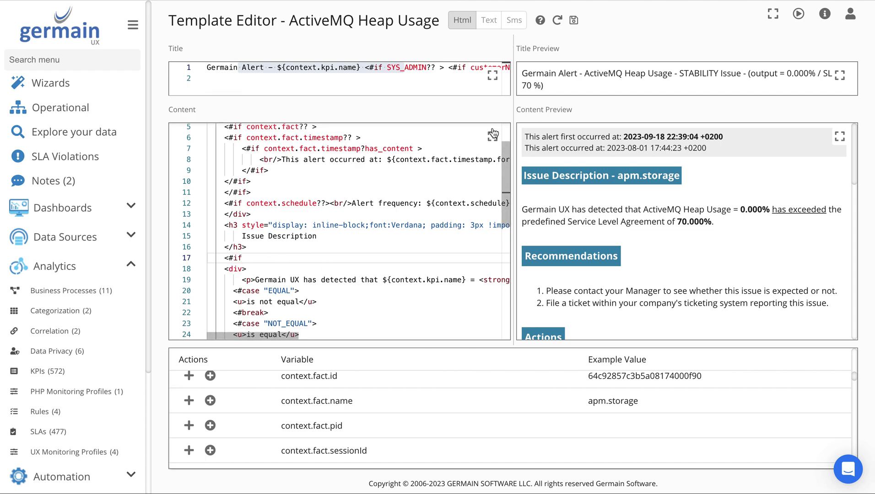
{"action": "left_click", "coordinate": [557, 20]}
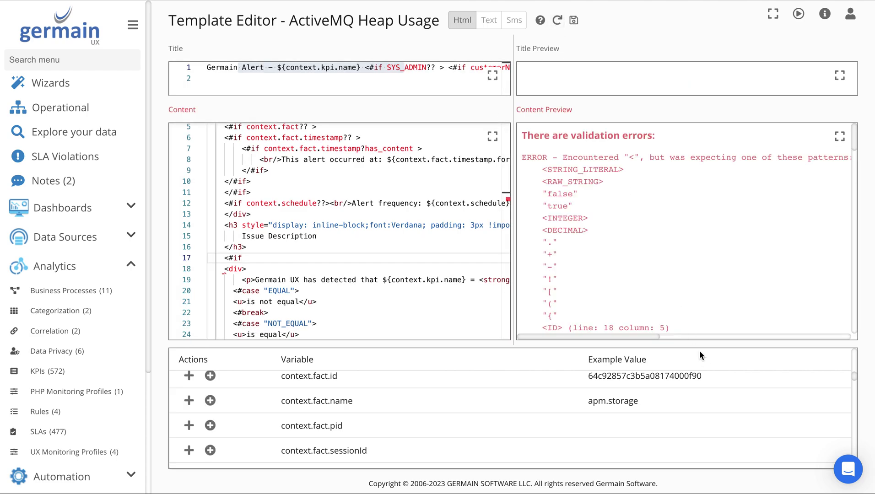
- Examine the validation error details in the content preview
{"action": "left_click_drag", "start_coordinate": [597, 173], "coordinate": [595, 248]}
{"action": "left_click", "coordinate": [596, 248]}
{"action": "left_click_drag", "start_coordinate": [571, 158], "coordinate": [666, 158]}
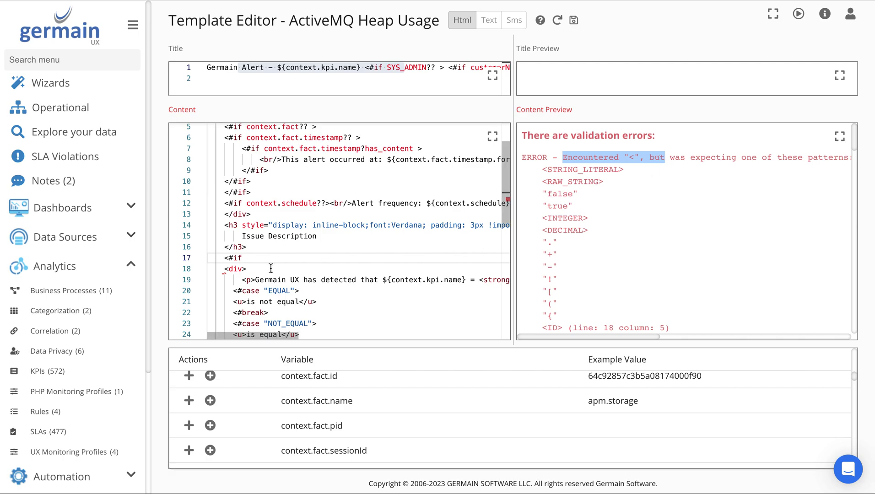
- Delete the incomplete "<#if" line from the Html content and refresh the preview
{"action": "left_click", "coordinate": [225, 270]}
{"action": "left_click", "coordinate": [244, 258]}
{"action": "left_click_drag", "start_coordinate": [244, 258], "coordinate": [139, 263]}
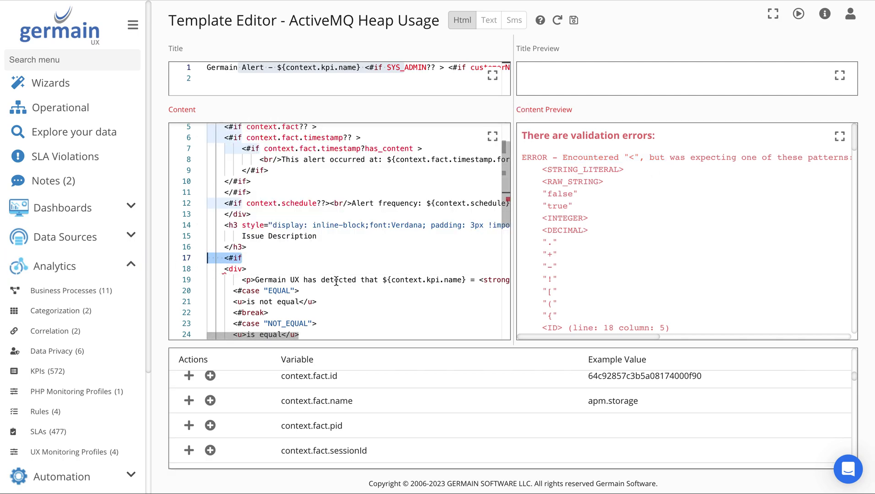
{"action": "key", "text": "BackSpace"}
{"action": "key", "text": "BackSpace"}
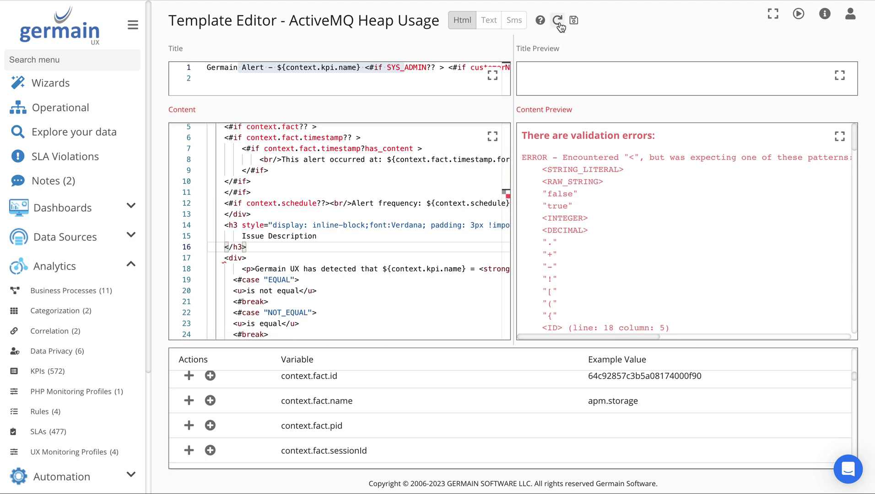
{"action": "left_click", "coordinate": [558, 21]}
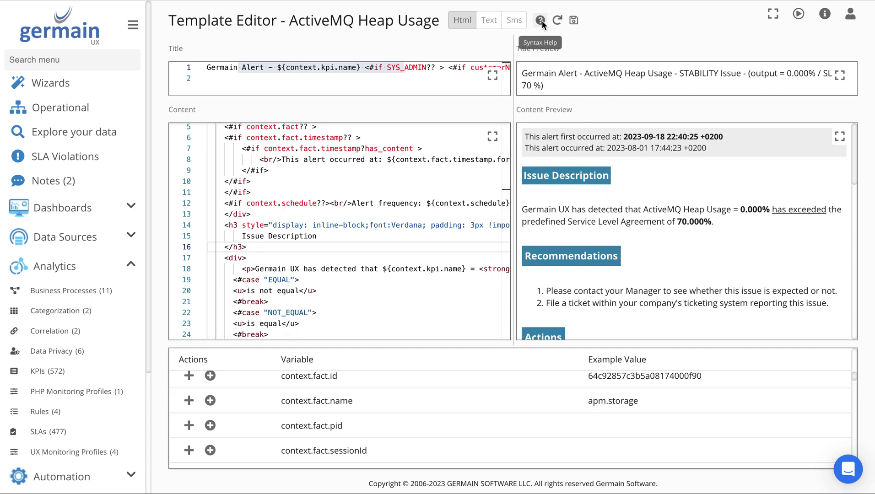
- Open the FreeMarker syntax help and review its reference to the full documentation
{"action": "left_click", "coordinate": [541, 21]}
{"action": "left_click_drag", "start_coordinate": [188, 87], "coordinate": [344, 123]}
{"action": "scroll", "coordinate": [300, 274], "scroll_direction": "down", "scroll_amount": 1}
{"action": "scroll", "coordinate": [301, 276], "scroll_direction": "up", "scroll_amount": 1}
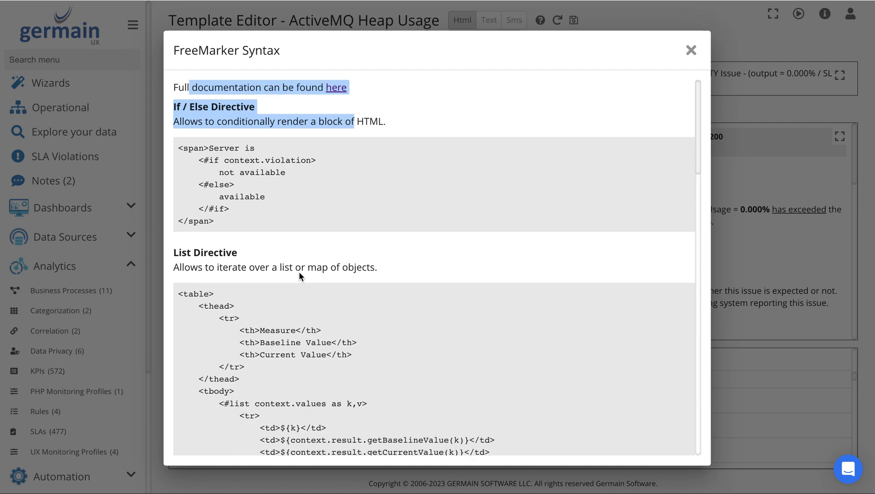
{"action": "left_click", "coordinate": [379, 194]}
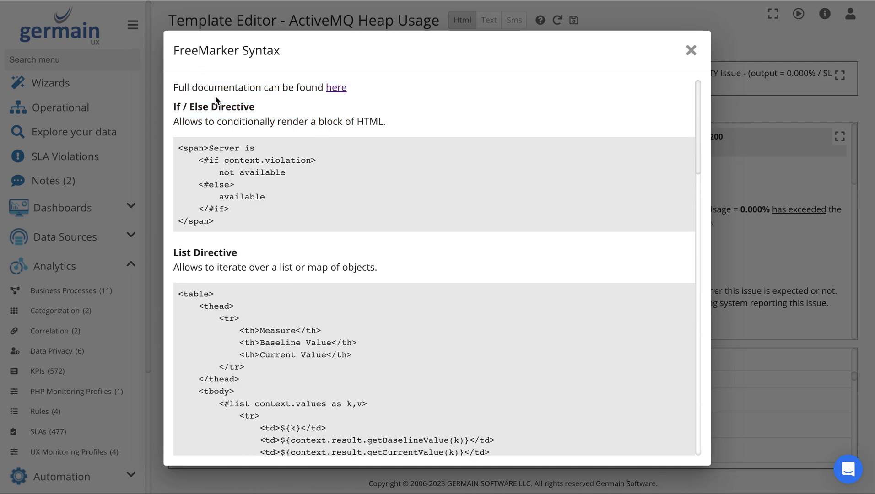
{"action": "left_click_drag", "start_coordinate": [209, 87], "coordinate": [378, 89]}
{"action": "left_click", "coordinate": [378, 90]}
- Read the syntax help on the If / Else, List and Include directives and the empty, missing and default value operators
{"action": "left_click_drag", "start_coordinate": [189, 108], "coordinate": [269, 114]}
{"action": "scroll", "coordinate": [215, 160], "scroll_direction": "down", "scroll_amount": 1}
{"action": "left_click_drag", "start_coordinate": [205, 149], "coordinate": [256, 197]}
{"action": "scroll", "coordinate": [256, 198], "scroll_direction": "down", "scroll_amount": 3}
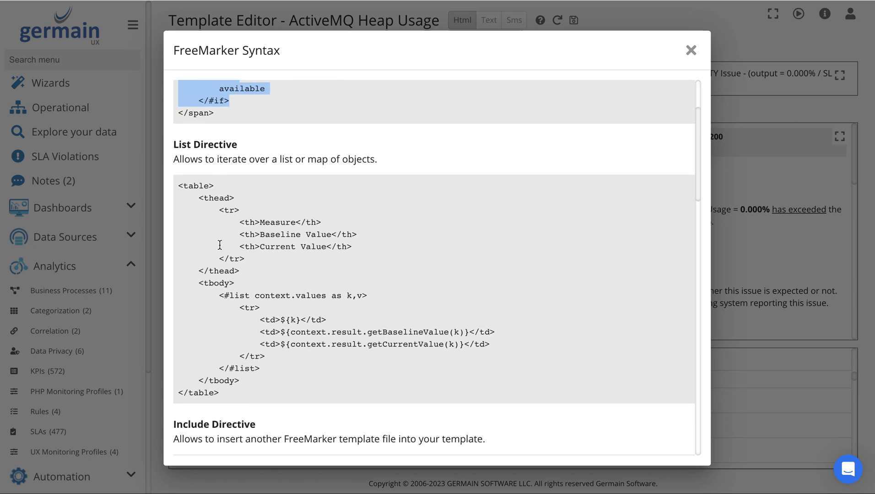
{"action": "scroll", "coordinate": [219, 246], "scroll_direction": "down", "scroll_amount": 10}
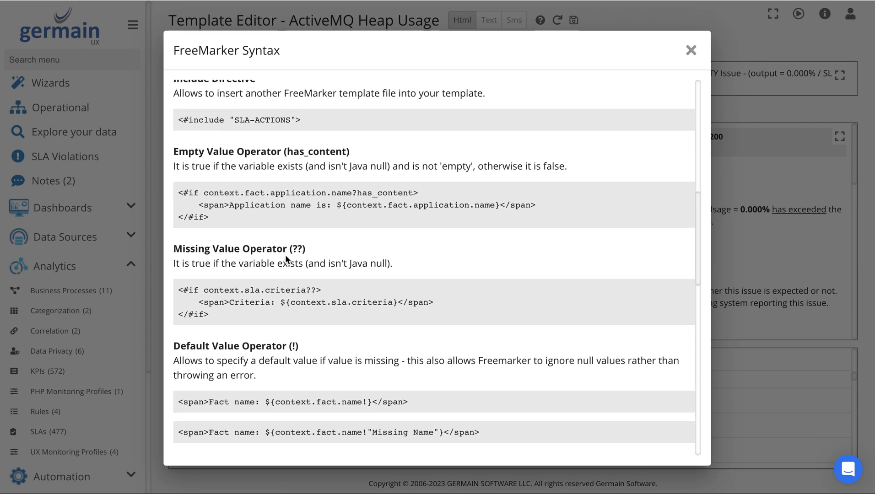
{"action": "scroll", "coordinate": [287, 259], "scroll_direction": "down", "scroll_amount": 1}
{"action": "scroll", "coordinate": [274, 235], "scroll_direction": "down", "scroll_amount": 3}
{"action": "scroll", "coordinate": [275, 238], "scroll_direction": "up", "scroll_amount": 4}
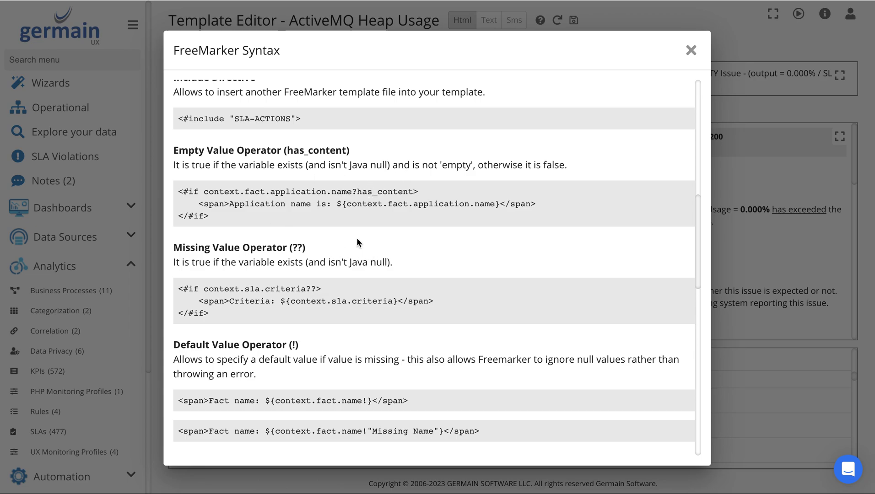
{"action": "scroll", "coordinate": [357, 243], "scroll_direction": "down", "scroll_amount": 3}
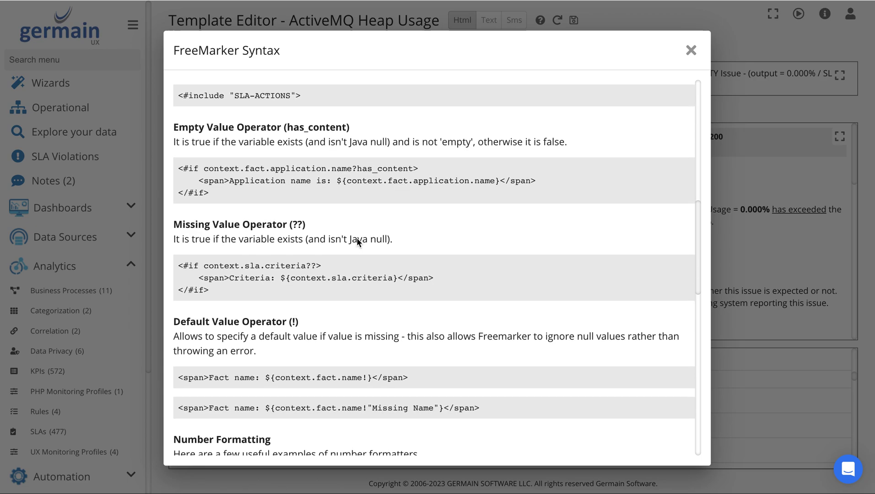
- Read the syntax help on number, string, URL and date formatting through Java Date Formatting, and close the help
{"action": "scroll", "coordinate": [357, 238], "scroll_direction": "down", "scroll_amount": 8}
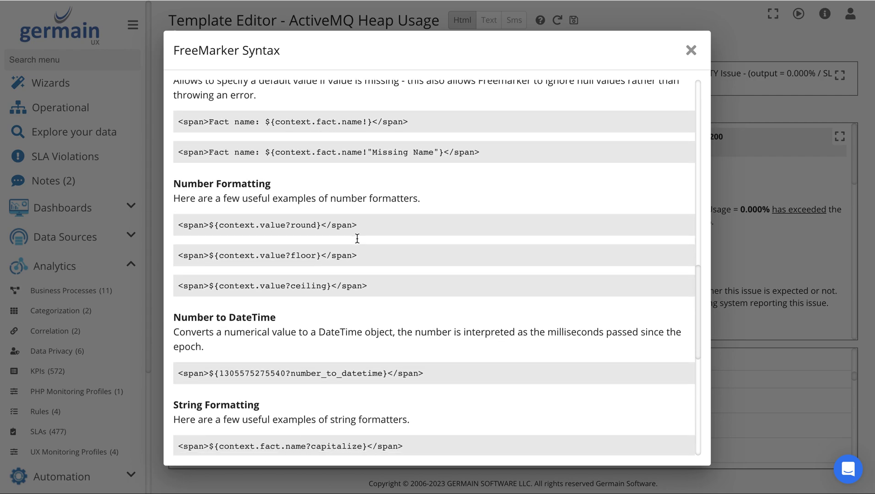
{"action": "double_click", "coordinate": [225, 225]}
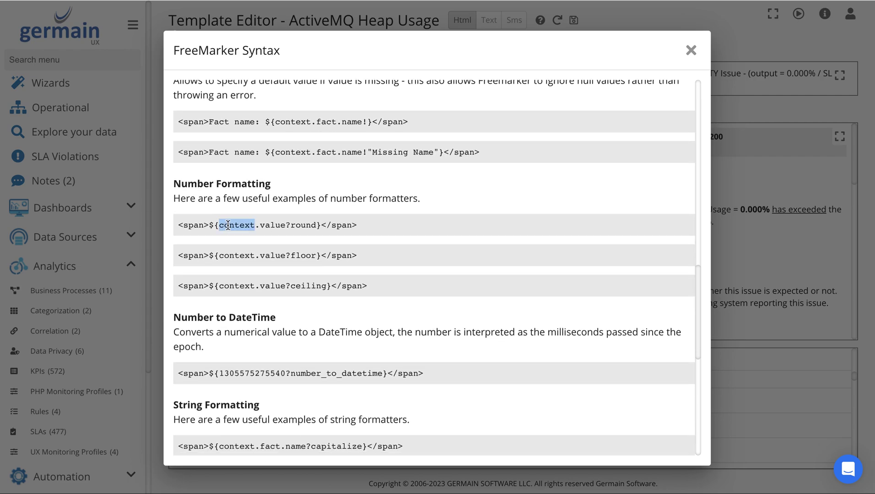
{"action": "left_click_drag", "start_coordinate": [224, 225], "coordinate": [301, 226]}
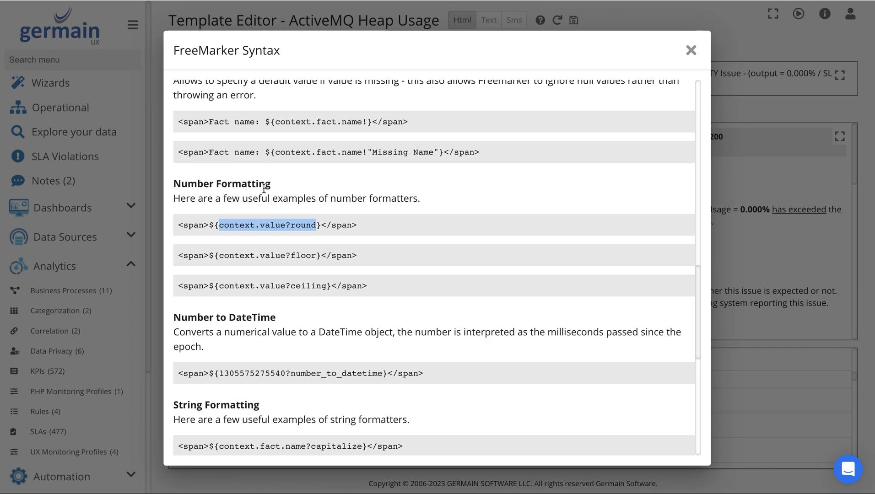
{"action": "scroll", "coordinate": [315, 263], "scroll_direction": "down", "scroll_amount": 7}
{"action": "scroll", "coordinate": [315, 262], "scroll_direction": "down", "scroll_amount": 3}
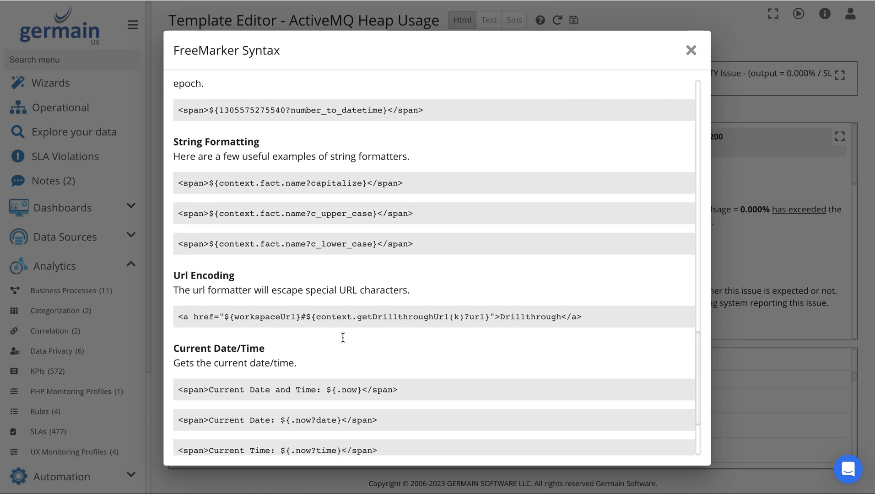
{"action": "scroll", "coordinate": [323, 194], "scroll_direction": "down", "scroll_amount": 4}
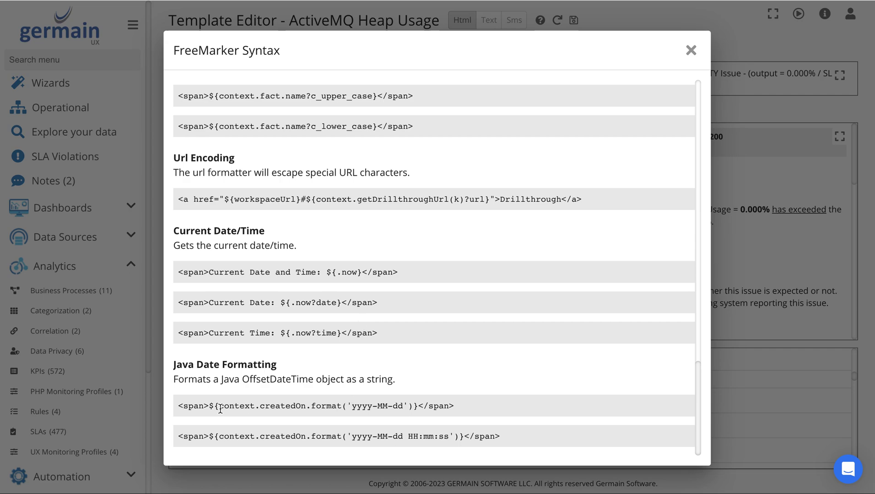
{"action": "left_click_drag", "start_coordinate": [220, 406], "coordinate": [406, 406]}
{"action": "left_click", "coordinate": [417, 407]}
{"action": "left_click", "coordinate": [691, 51]}
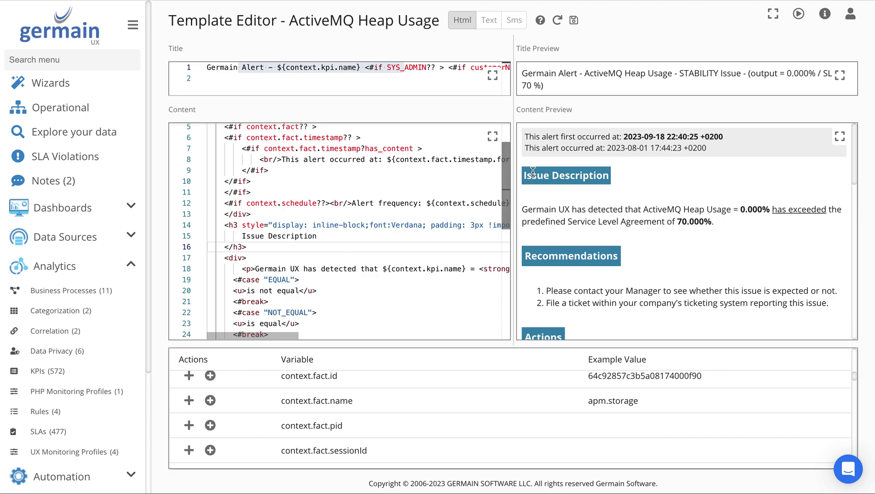
- Adjust the split between the editor and preview panes so that the preview side is slightly wider
{"action": "left_click_drag", "start_coordinate": [513, 176], "coordinate": [706, 187]}
{"action": "left_click_drag", "start_coordinate": [708, 247], "coordinate": [506, 252]}
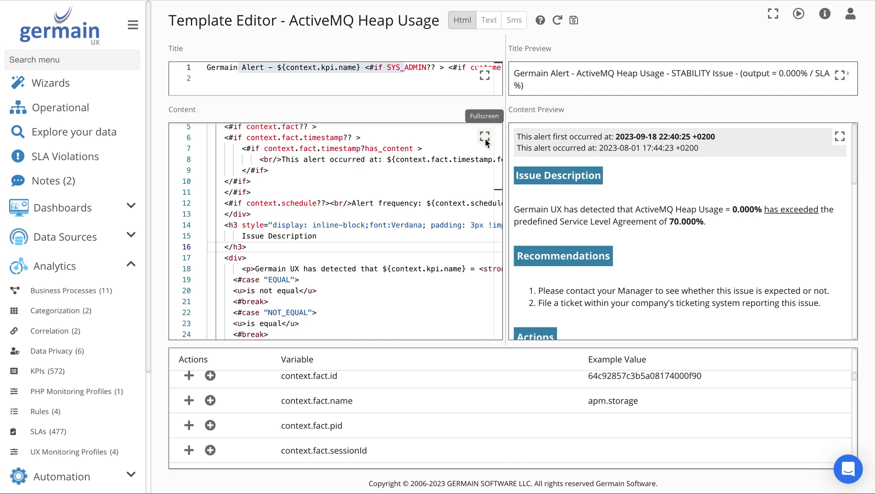
- Expand the Content editor to full screen and view the Html template from its first line
{"action": "left_click", "coordinate": [486, 144]}
{"action": "left_click", "coordinate": [405, 238]}
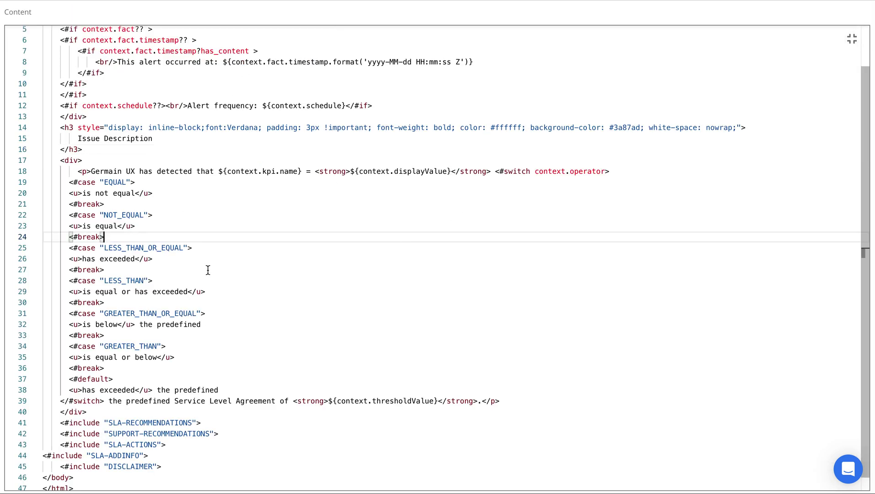
{"action": "scroll", "coordinate": [306, 298], "scroll_direction": "up", "scroll_amount": 2}
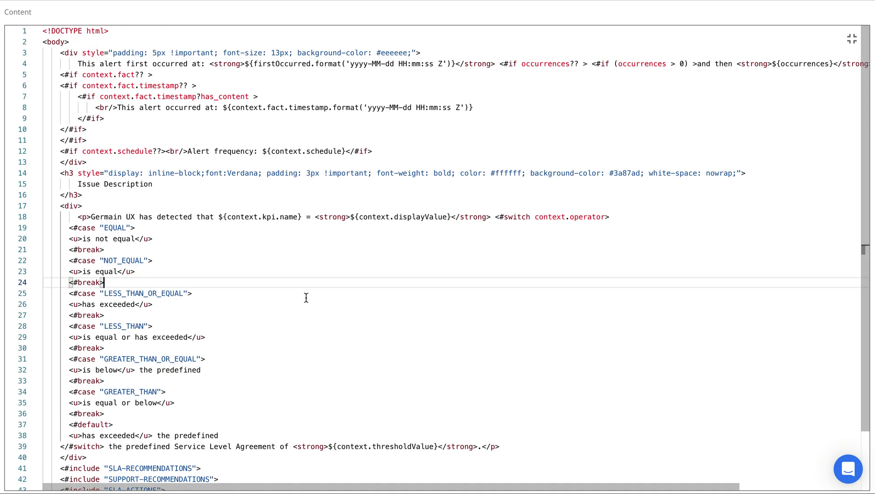
- Enter "$" at the end of line 20 to browse the context variable suggestions, remove it and exit full screen
{"action": "left_click", "coordinate": [282, 244]}
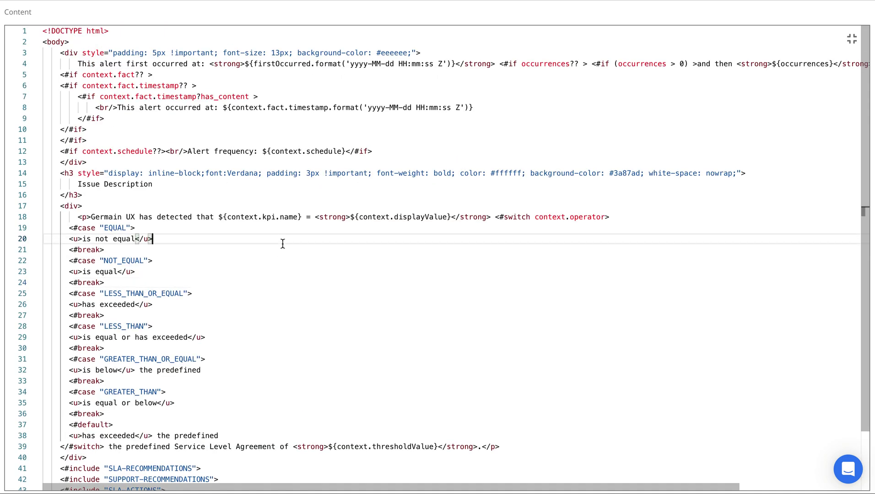
{"action": "type", "text": "$"}
{"action": "scroll", "coordinate": [287, 334], "scroll_direction": "down", "scroll_amount": 5}
{"action": "scroll", "coordinate": [287, 334], "scroll_direction": "down", "scroll_amount": 6}
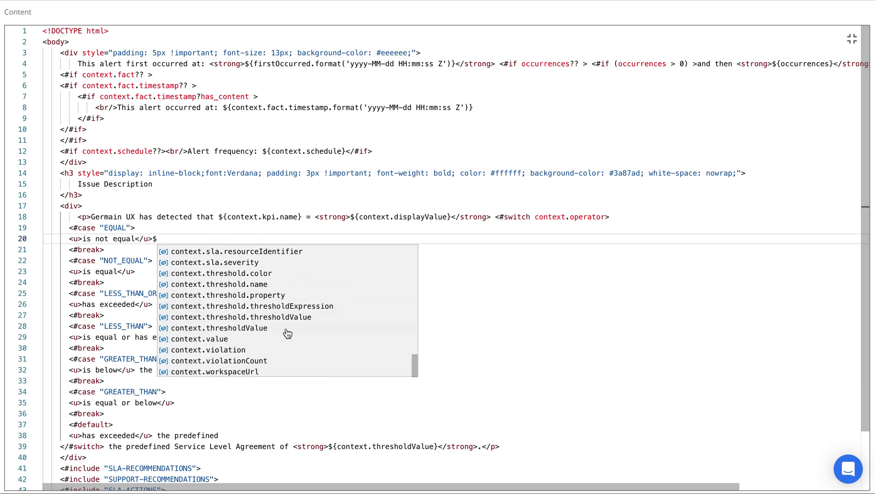
{"action": "key", "text": "BackSpace"}
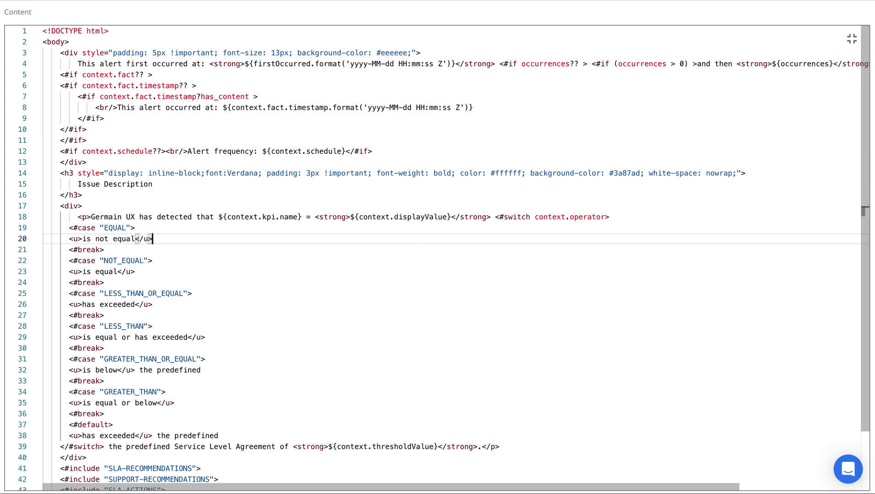
{"action": "left_click", "coordinate": [852, 39]}
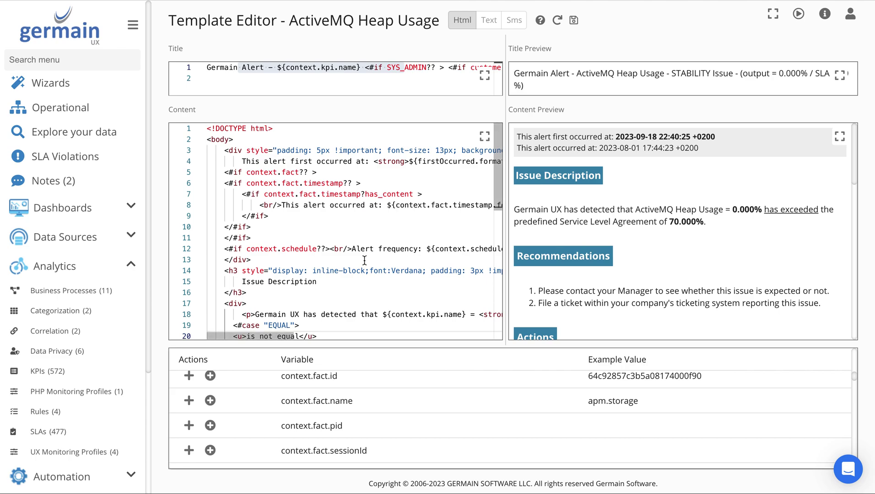
{"action": "scroll", "coordinate": [364, 260], "scroll_direction": "down", "scroll_amount": 10}
{"action": "scroll", "coordinate": [364, 260], "scroll_direction": "up", "scroll_amount": 10}
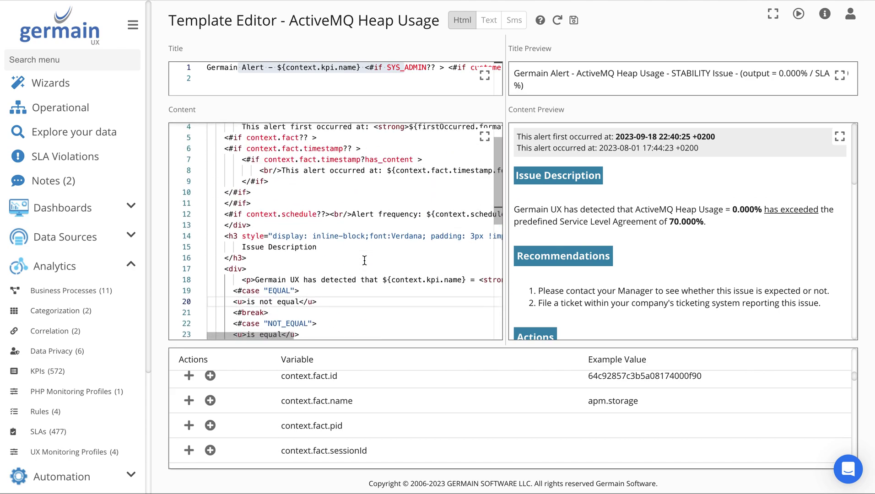
{"action": "scroll", "coordinate": [365, 260], "scroll_direction": "down", "scroll_amount": 4}
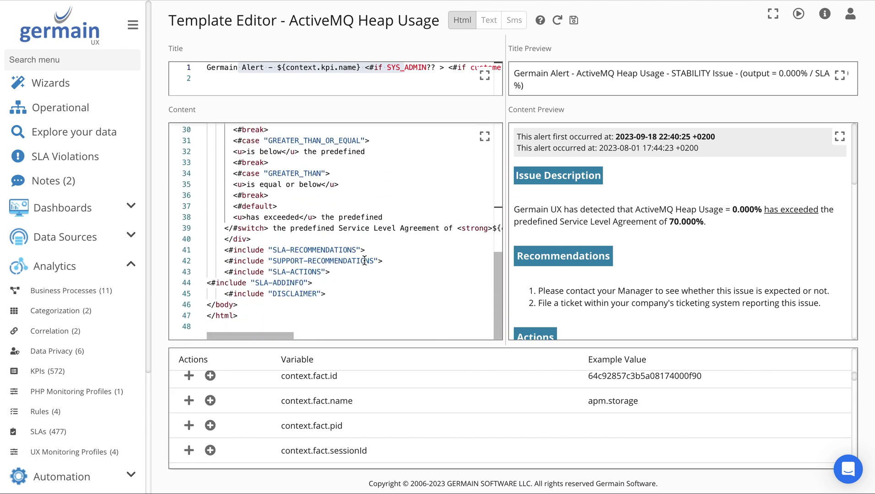
{"action": "scroll", "coordinate": [364, 261], "scroll_direction": "up", "scroll_amount": 7}
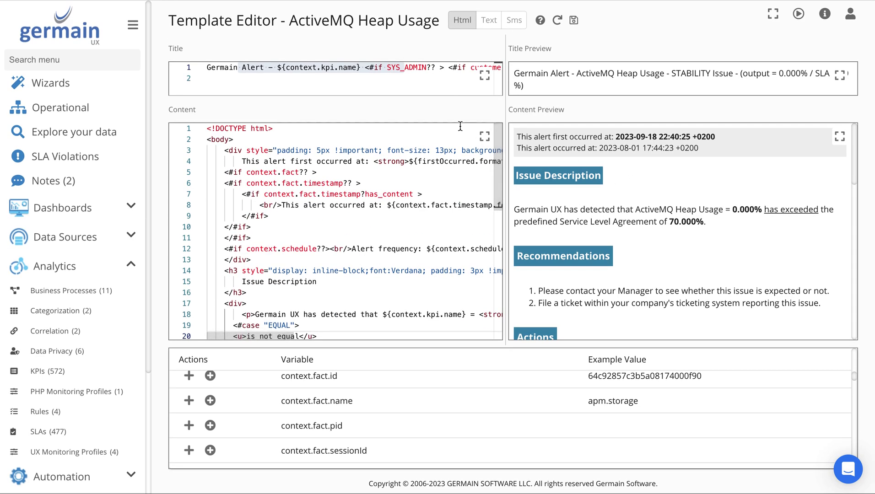